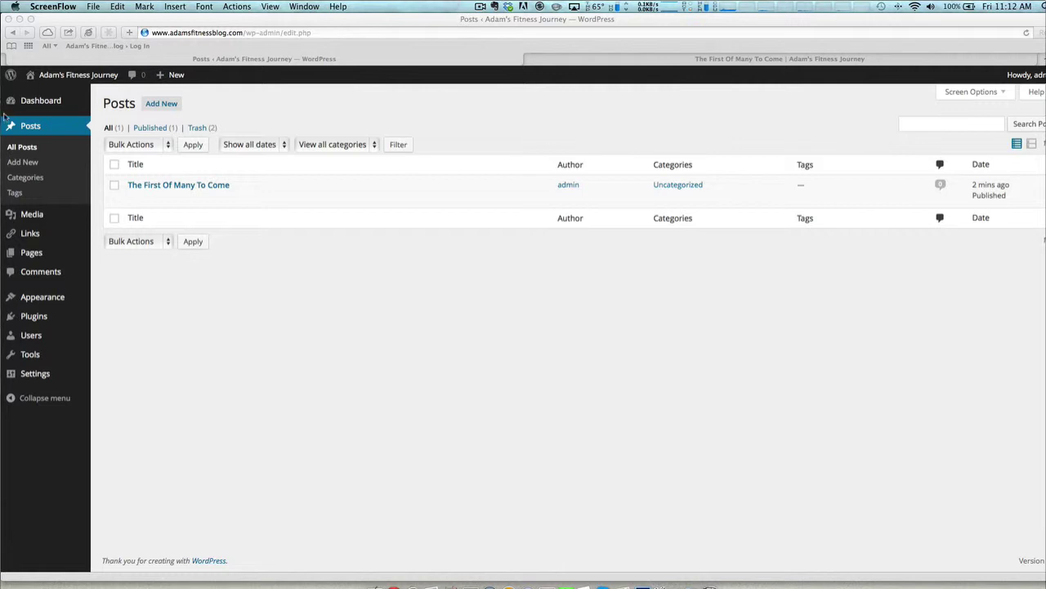
Rename the Uncategorized post category to General, set its slug to general, and save the update.
left_click(30, 129)
mouse_move(160, 196)
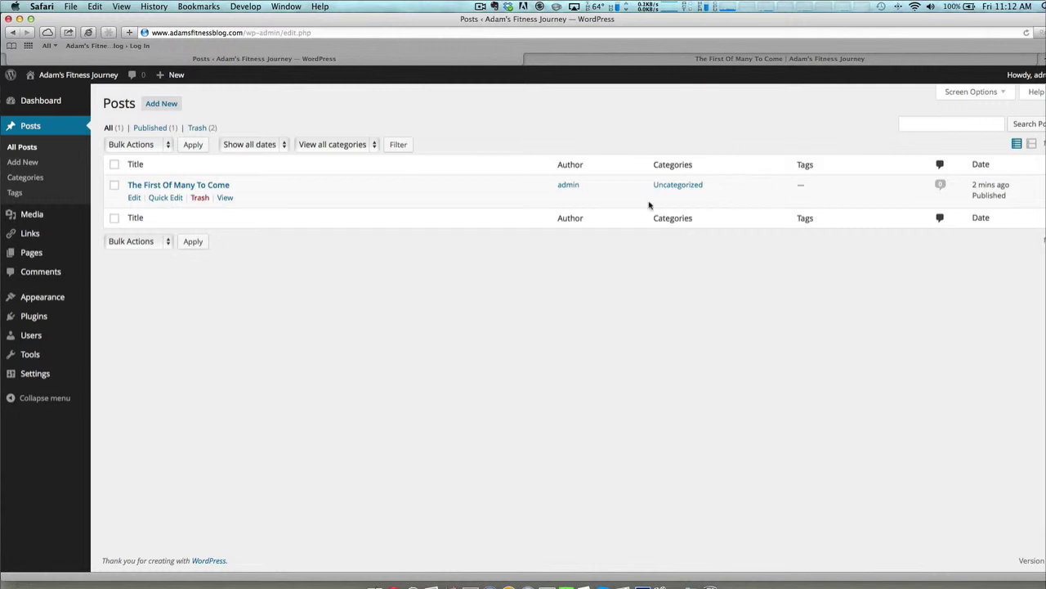
left_click(27, 179)
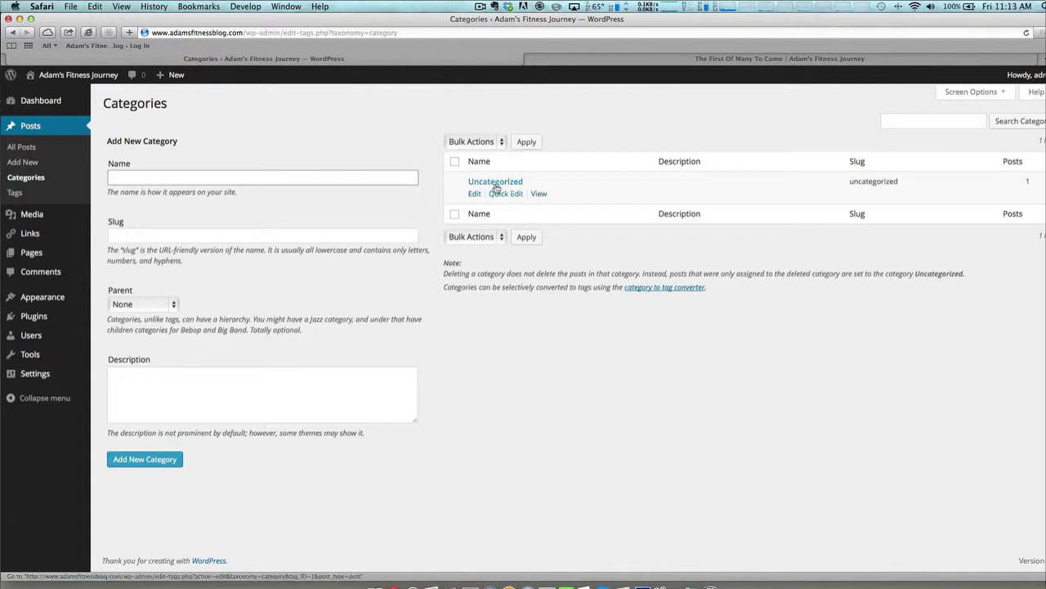
left_click(495, 182)
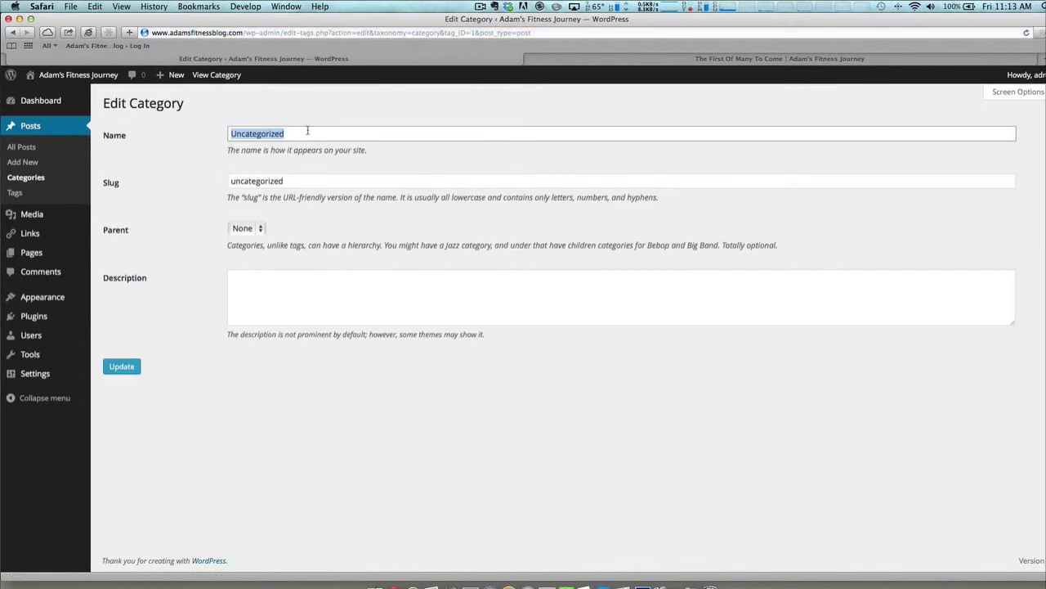
type("Gene")
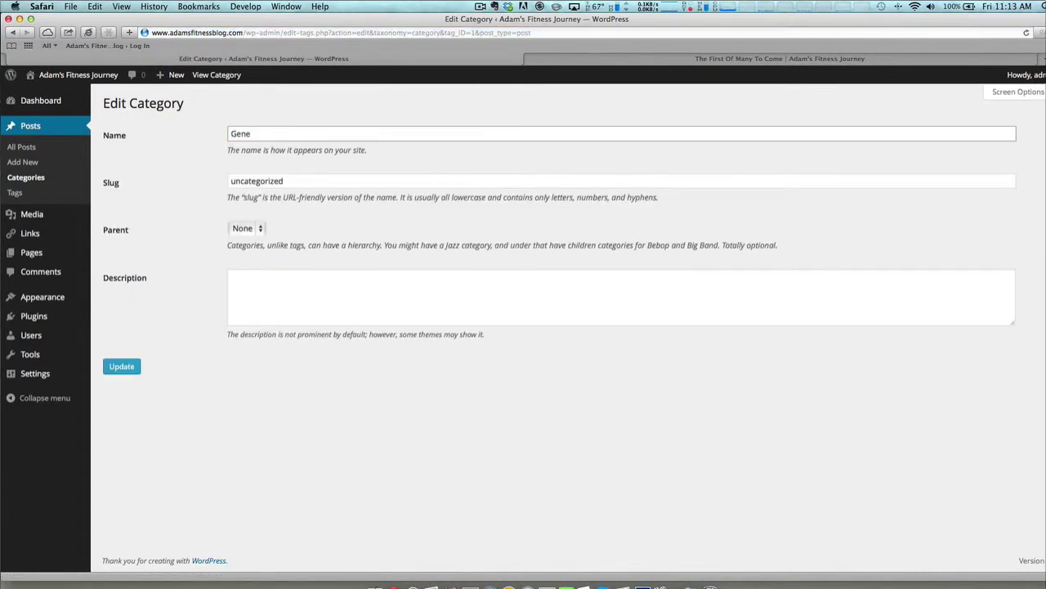
type("ral")
key("Tab")
type("g")
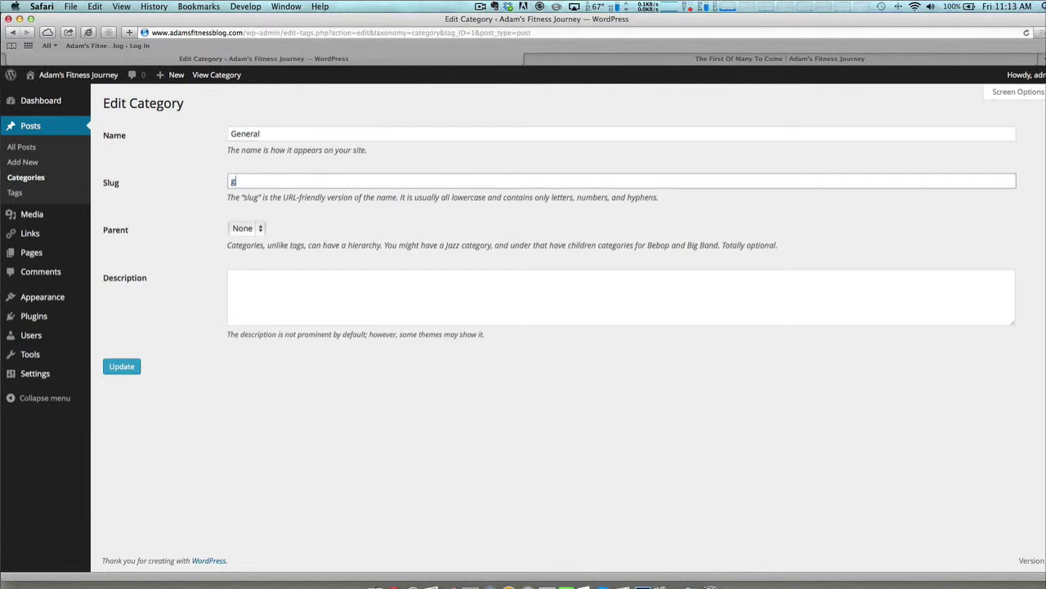
type("eneral")
left_click(132, 368)
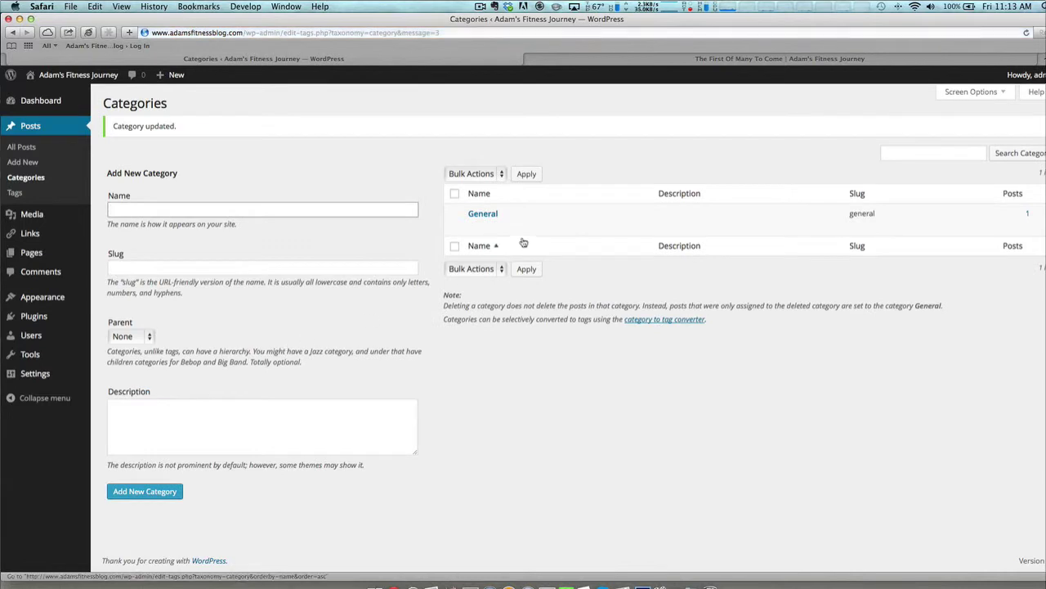
Add a new post category named Fitness with the slug fitness.
mouse_move(538, 235)
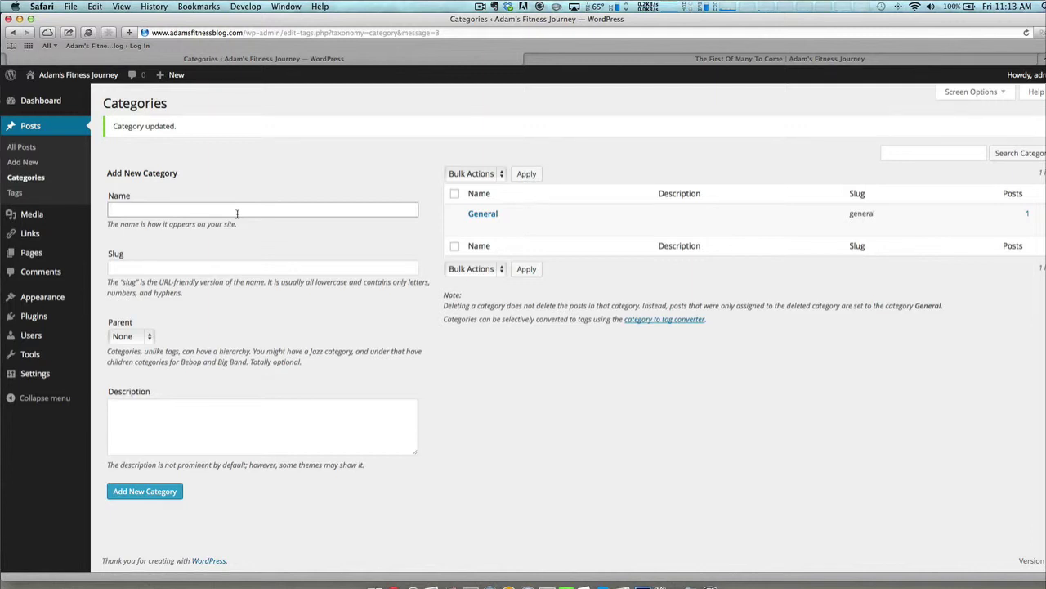
type("Fitness")
key("Tab")
type("fitness")
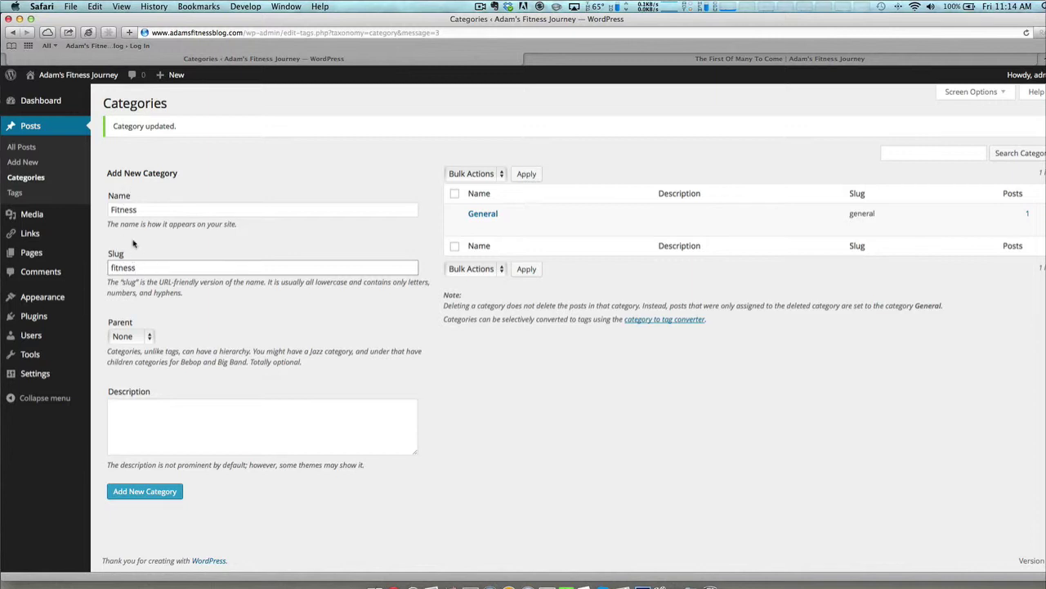
left_click(139, 493)
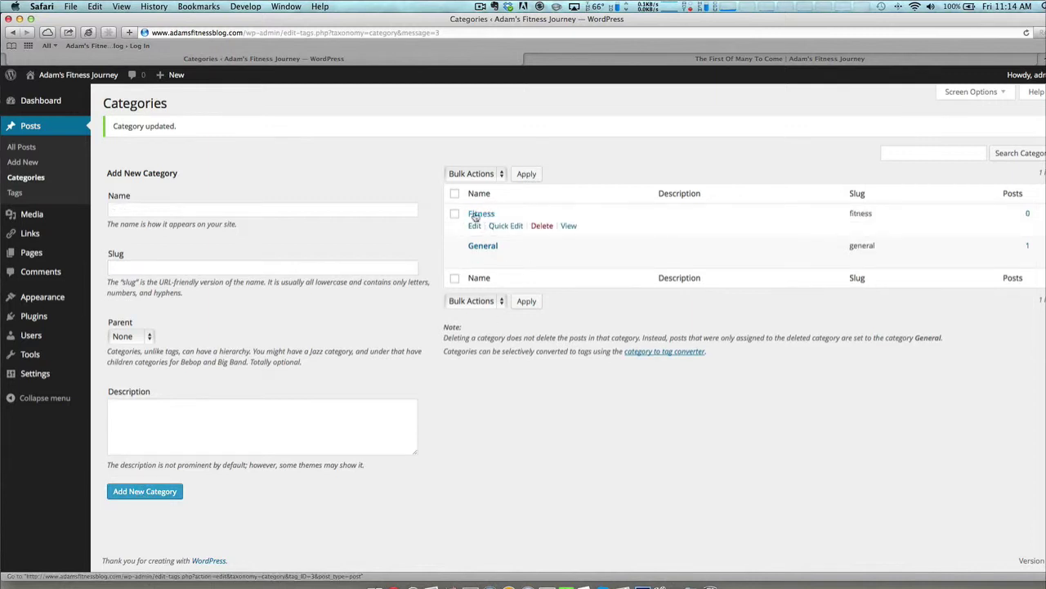
Add a new post category named Food with the slug food.
left_click(196, 208)
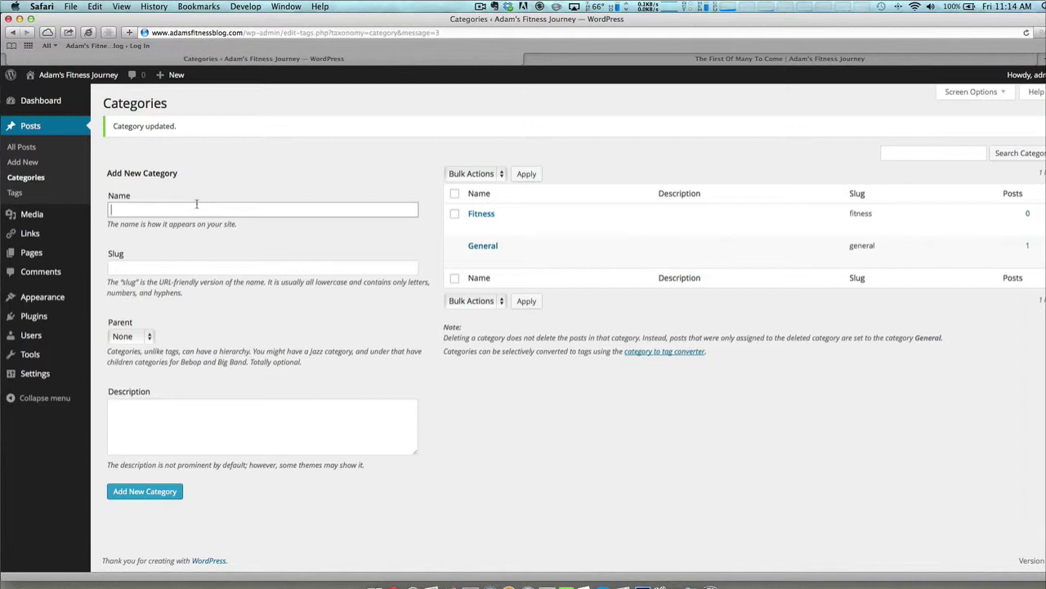
type("Food")
key("Tab")
type("goo")
key("BackSpace")
key("BackSpace")
key("BackSpace")
type("food")
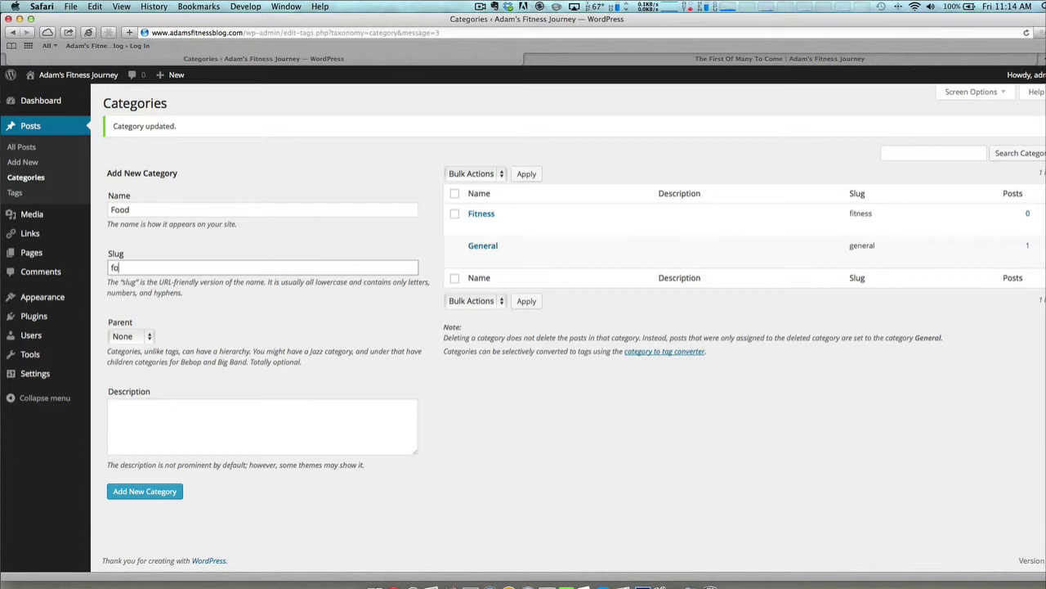
left_click(137, 495)
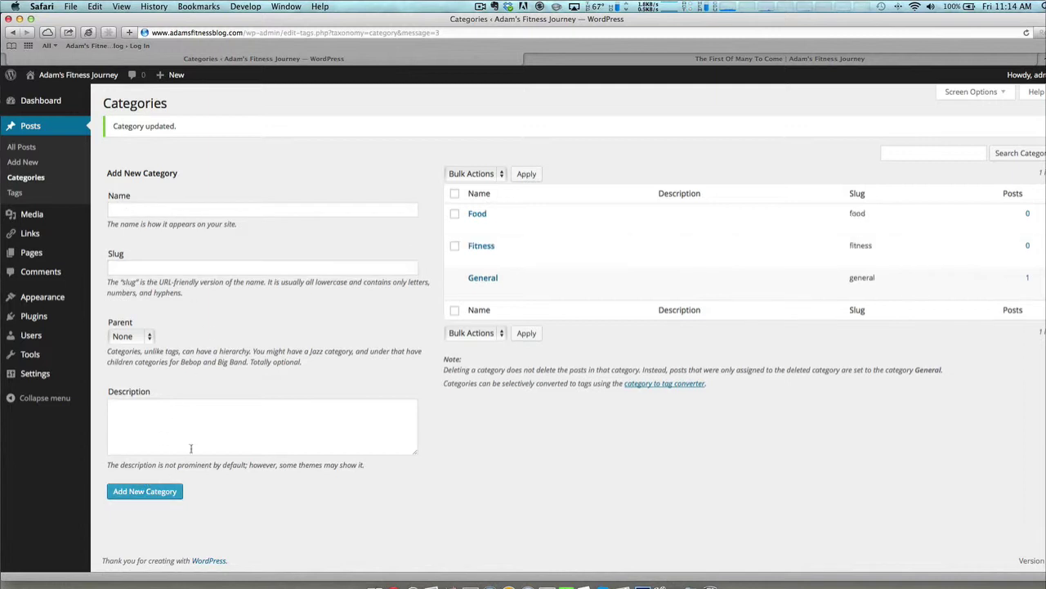
Add a new post category named Lifestyle with the slug lifestyle.
left_click(156, 207)
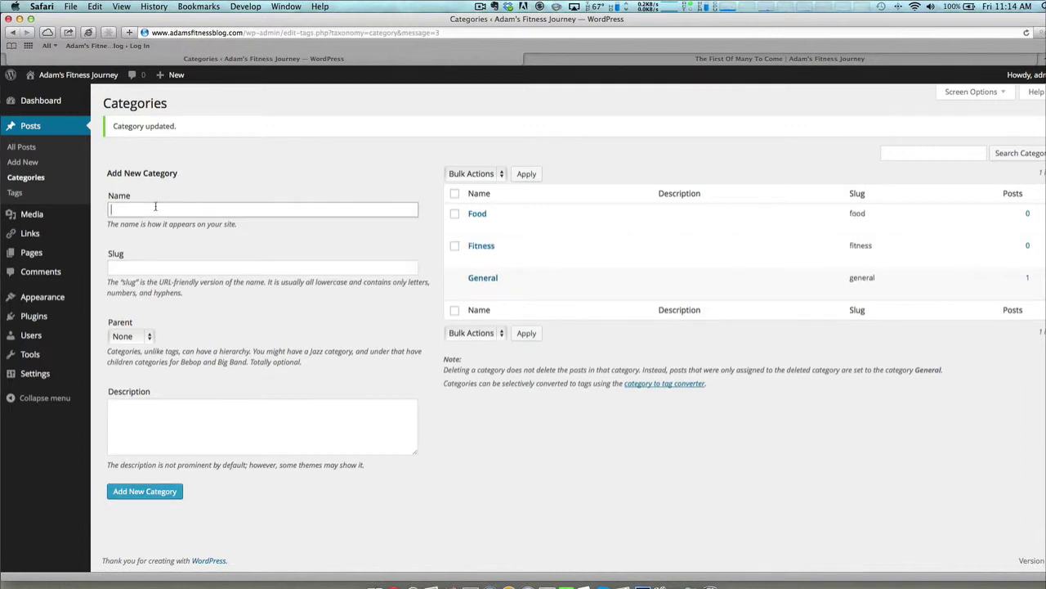
type("Lifestyle")
key("Tab")
type("lifestyle")
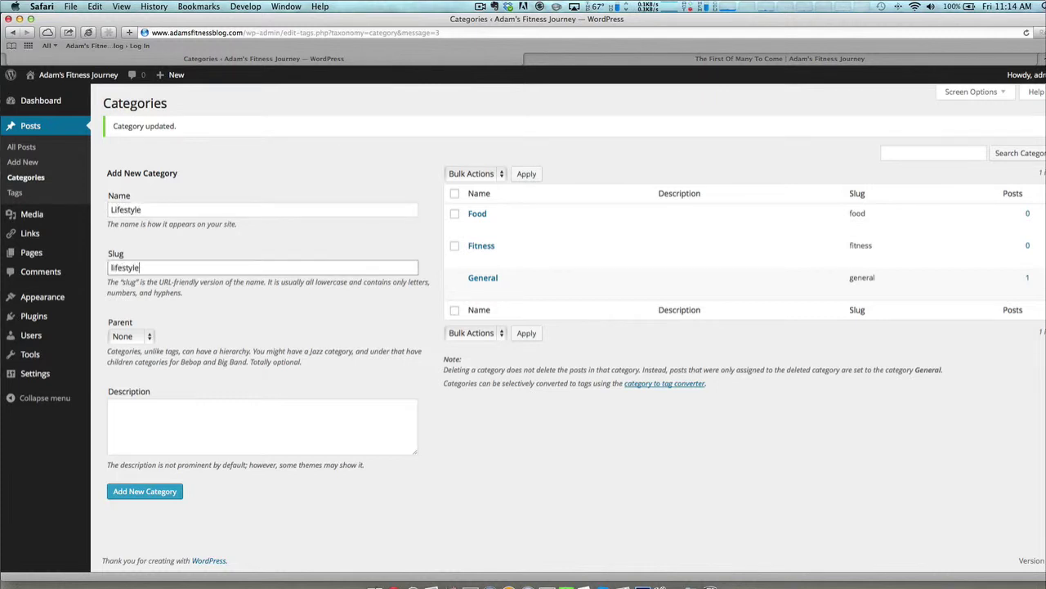
left_click(152, 492)
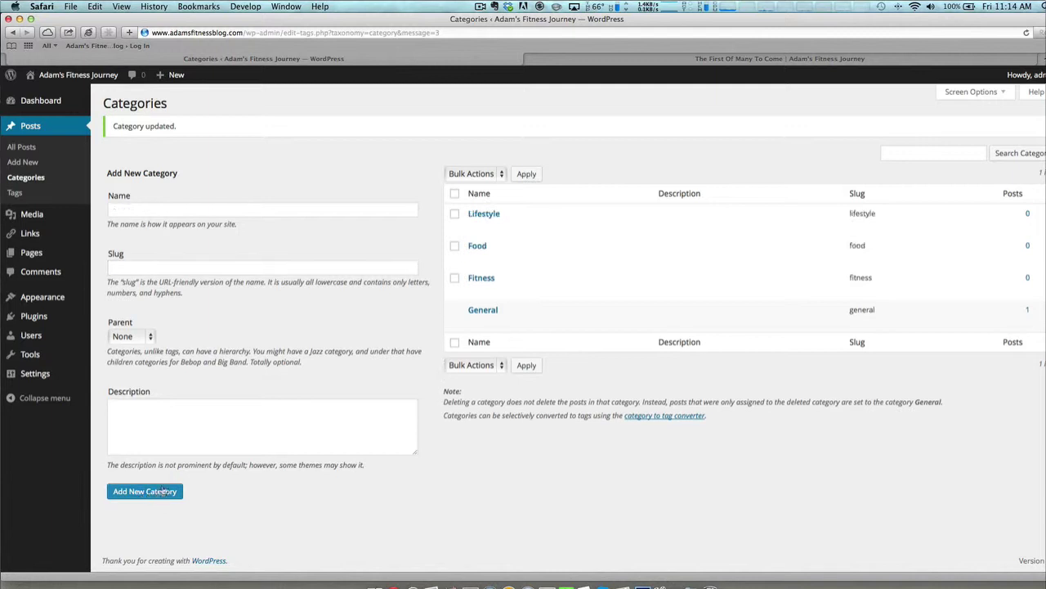
Add a new post category named Training with the slug training.
left_click(155, 212)
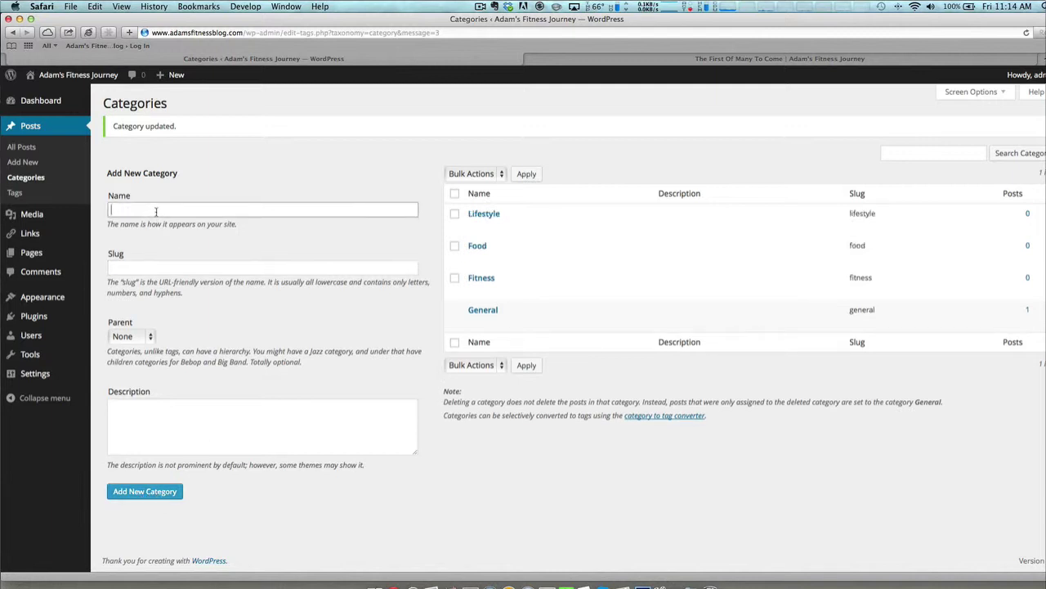
type("Training")
key("Tab")
type("training")
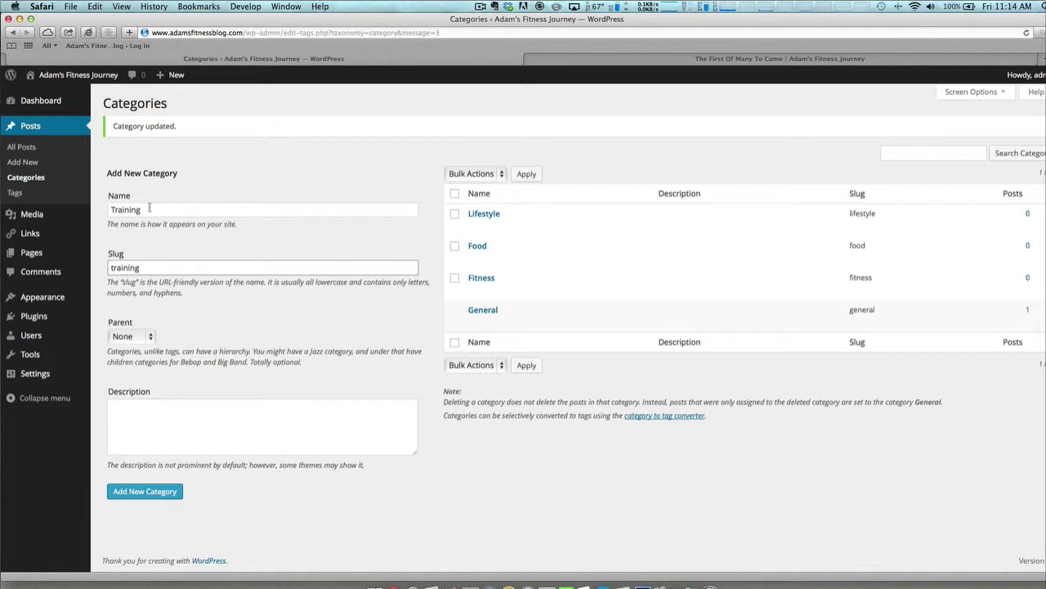
left_click(140, 490)
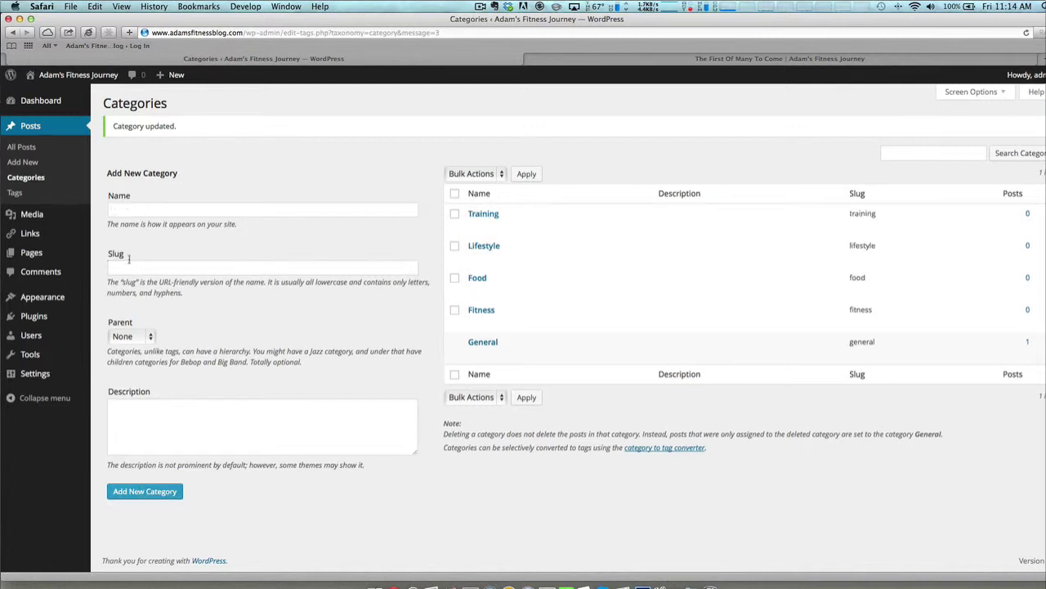
Add a new post category named Running with the slug running.
left_click(139, 206)
type("Running")
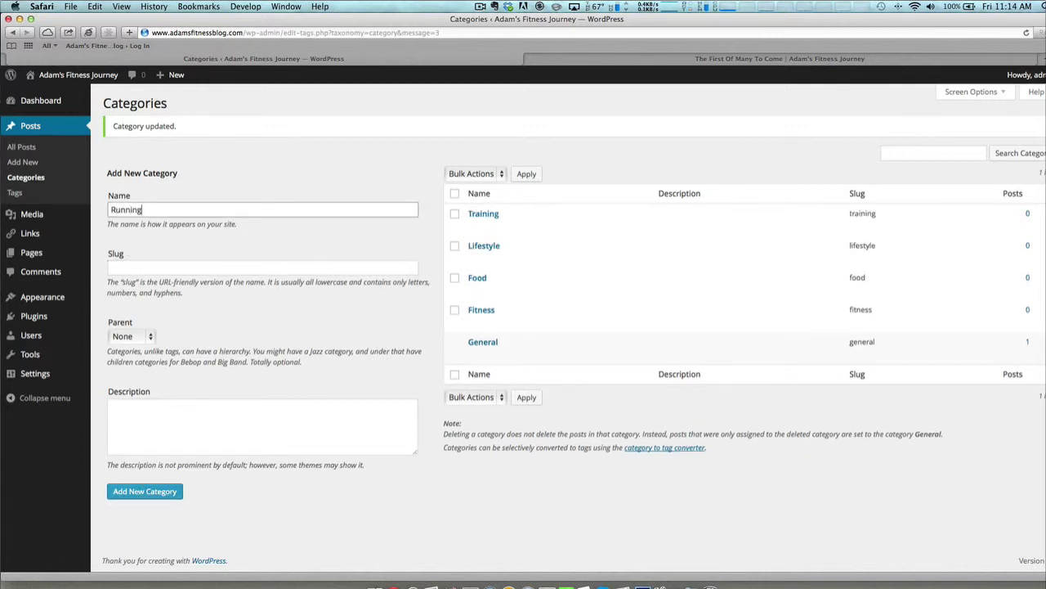
key("Tab")
type("running")
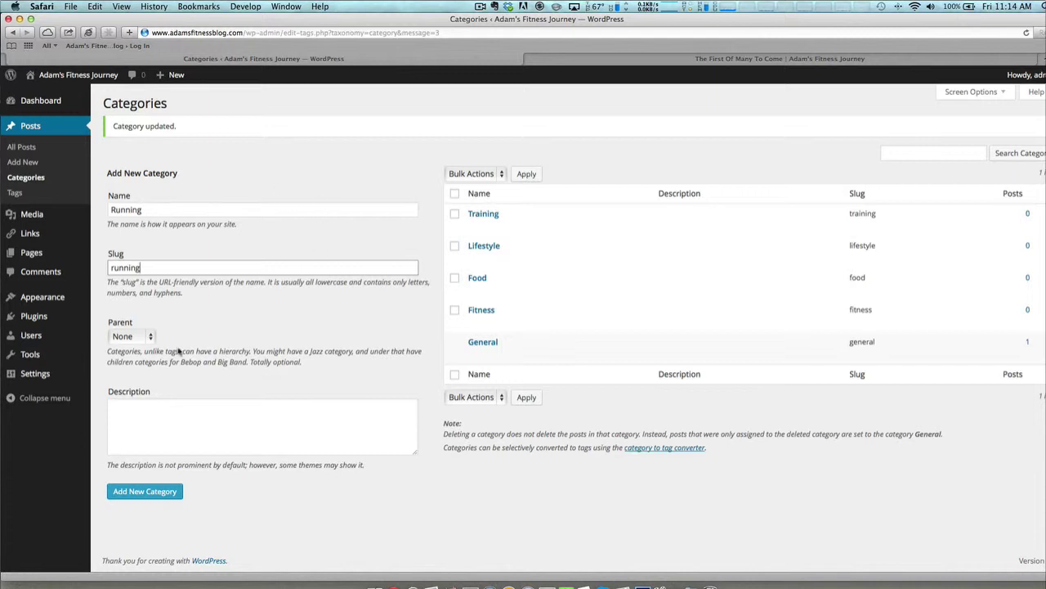
left_click(137, 492)
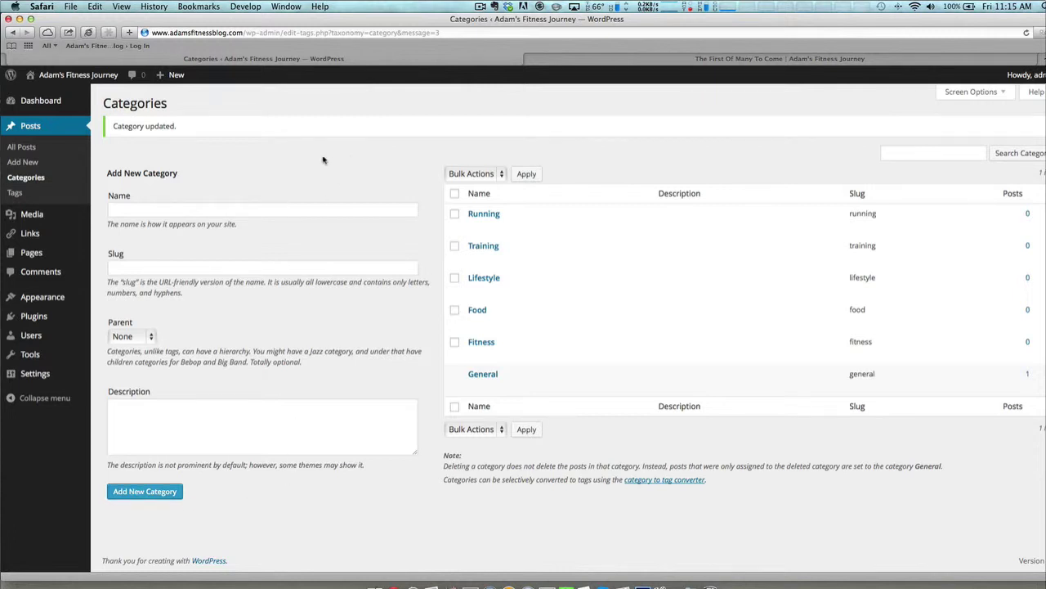
Assign the post "The First Of Many To Come" to the Fitness category instead of General and update the post.
left_click(21, 148)
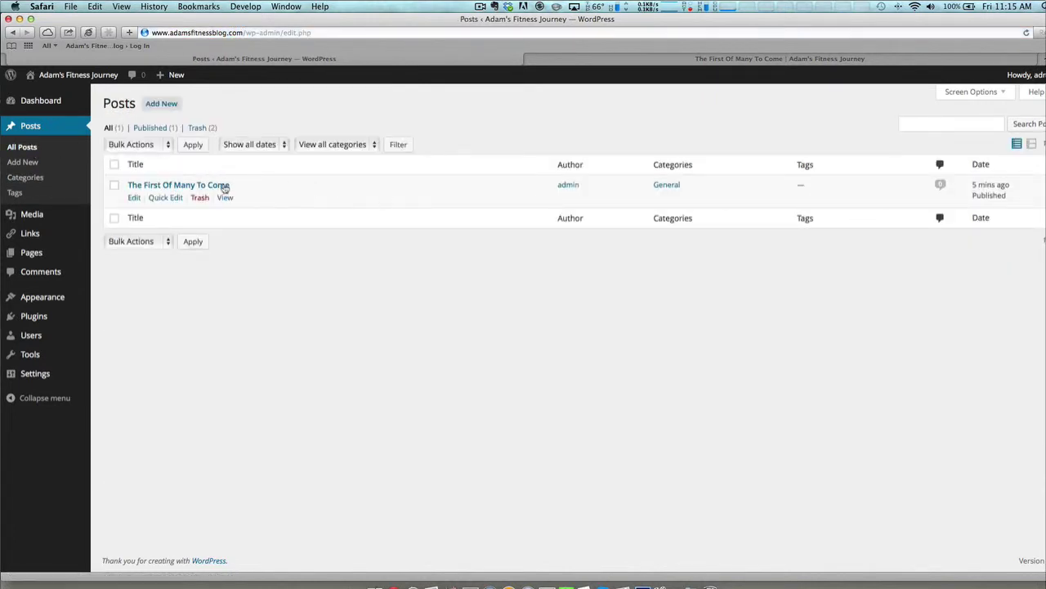
left_click(179, 186)
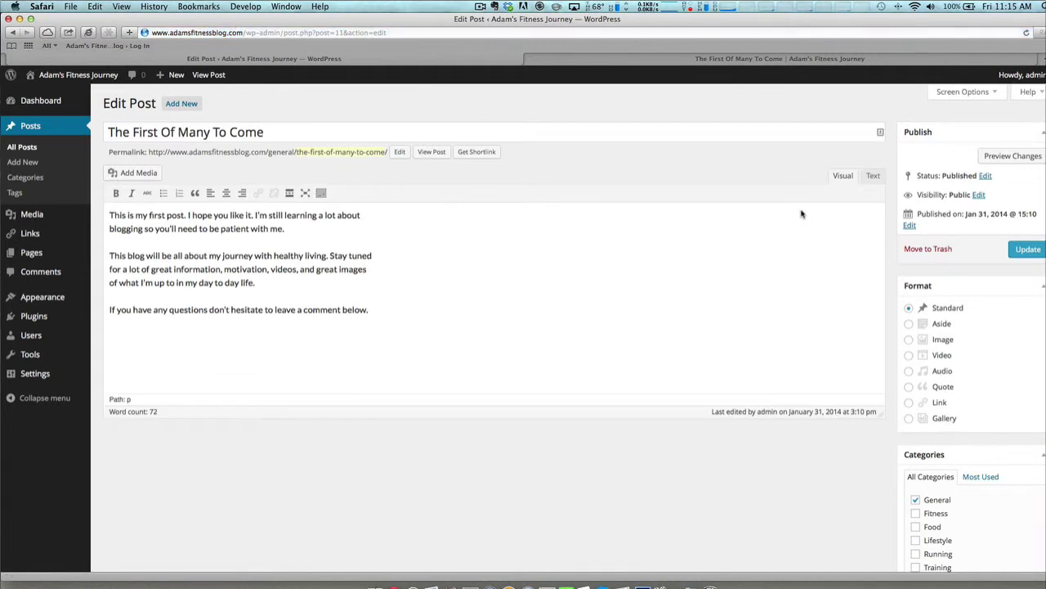
scroll(803, 218, "down", 4)
scroll(812, 206, "down", 1)
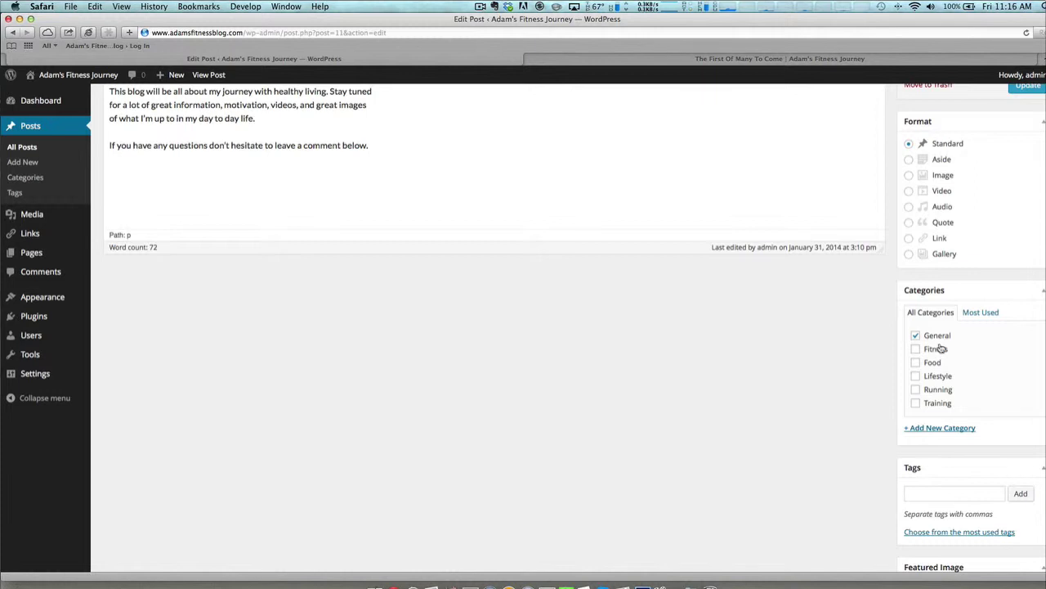
scroll(909, 384, "up", 3)
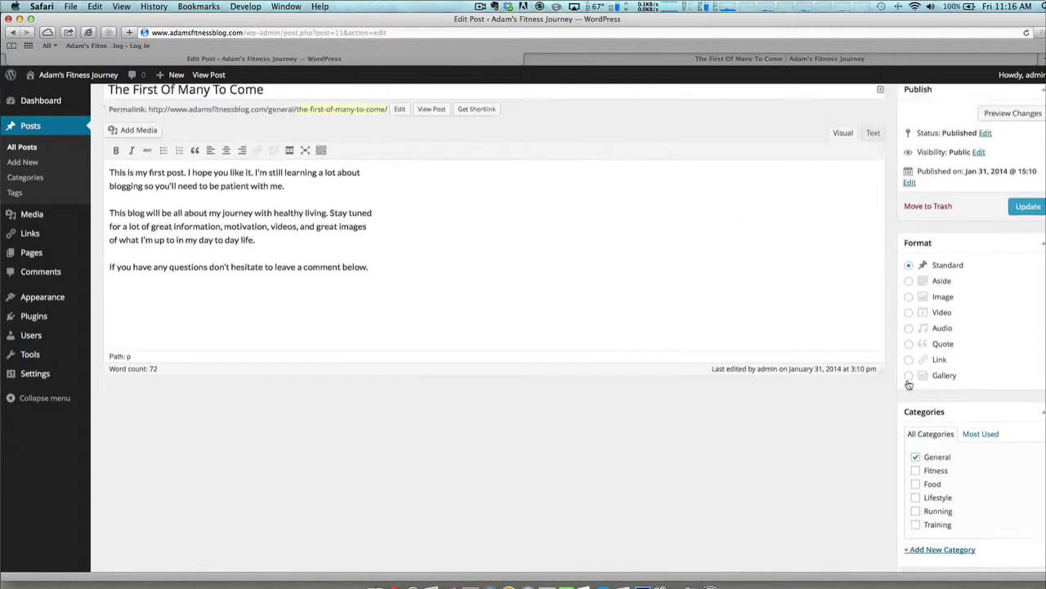
scroll(780, 284, "down", 4)
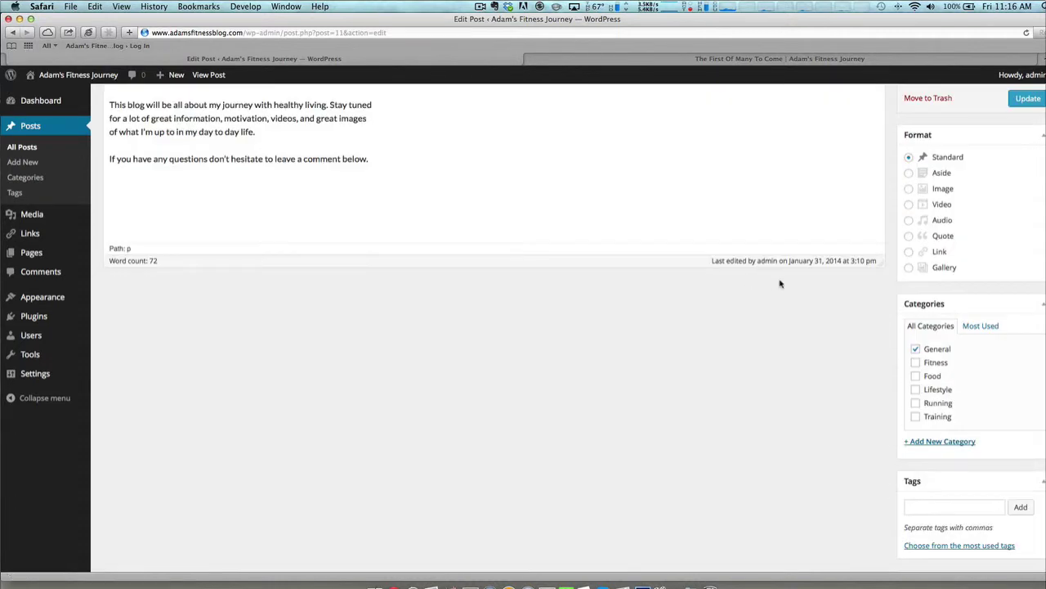
left_click(916, 354)
left_click(916, 363)
scroll(927, 370, "up", 1)
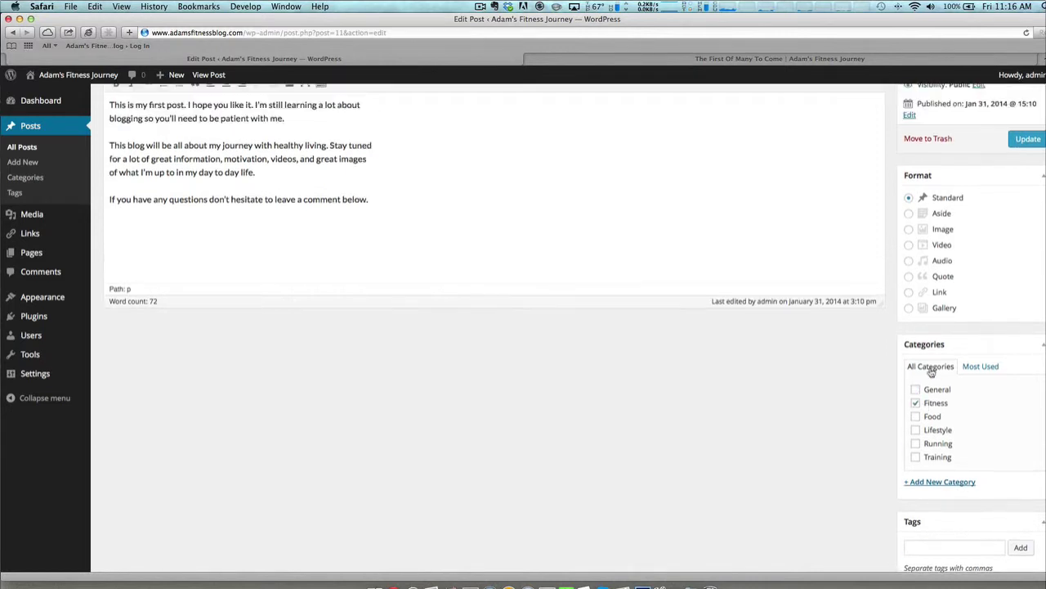
left_click(1028, 139)
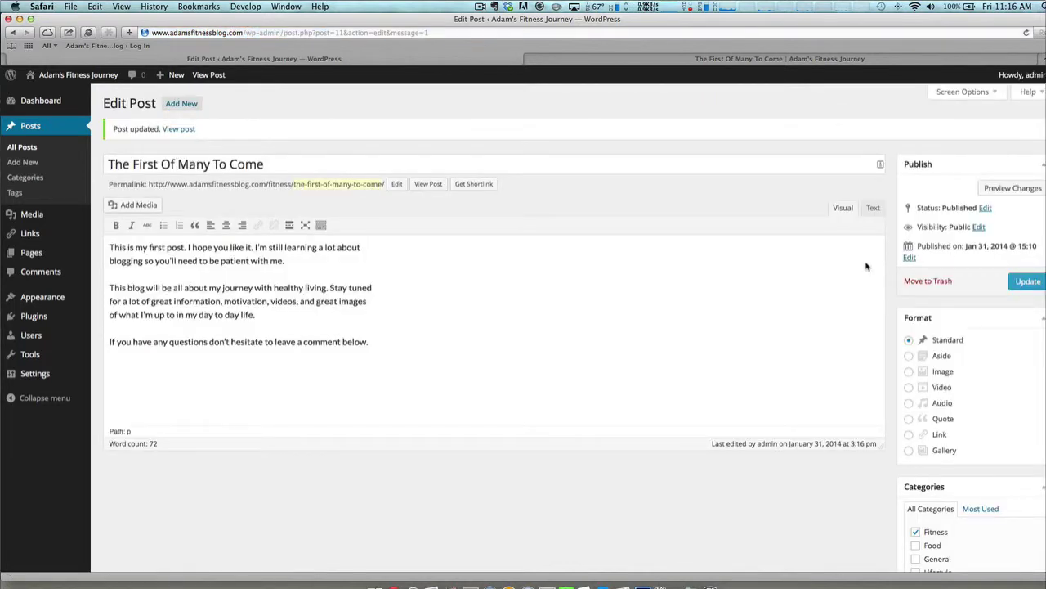
Check the updated post's category selection, view the live post, and highlight the category part of its web address.
scroll(900, 315, "down", 5)
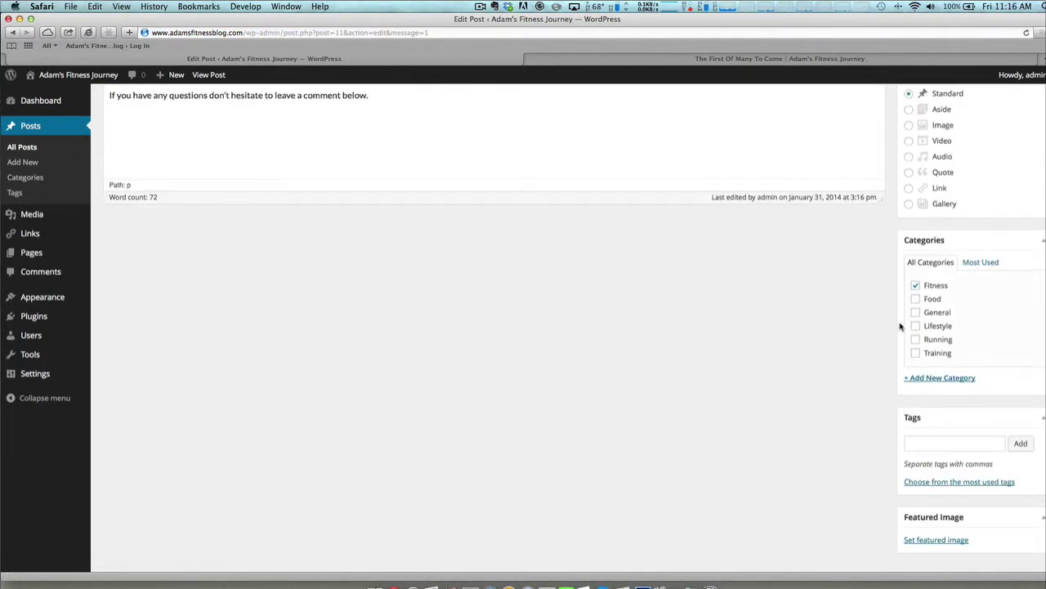
scroll(900, 326, "up", 5)
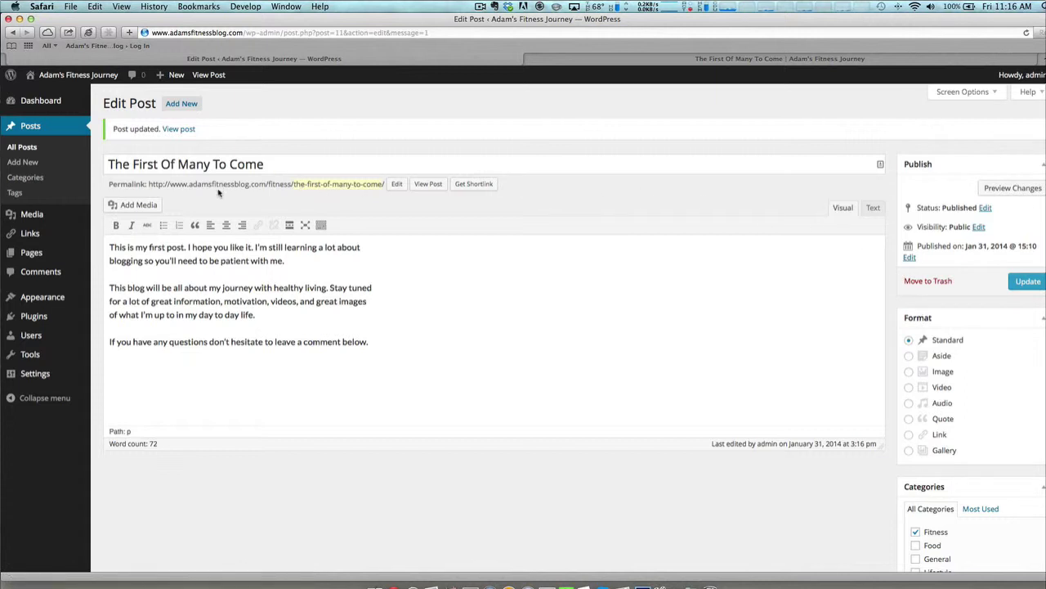
left_click(430, 185)
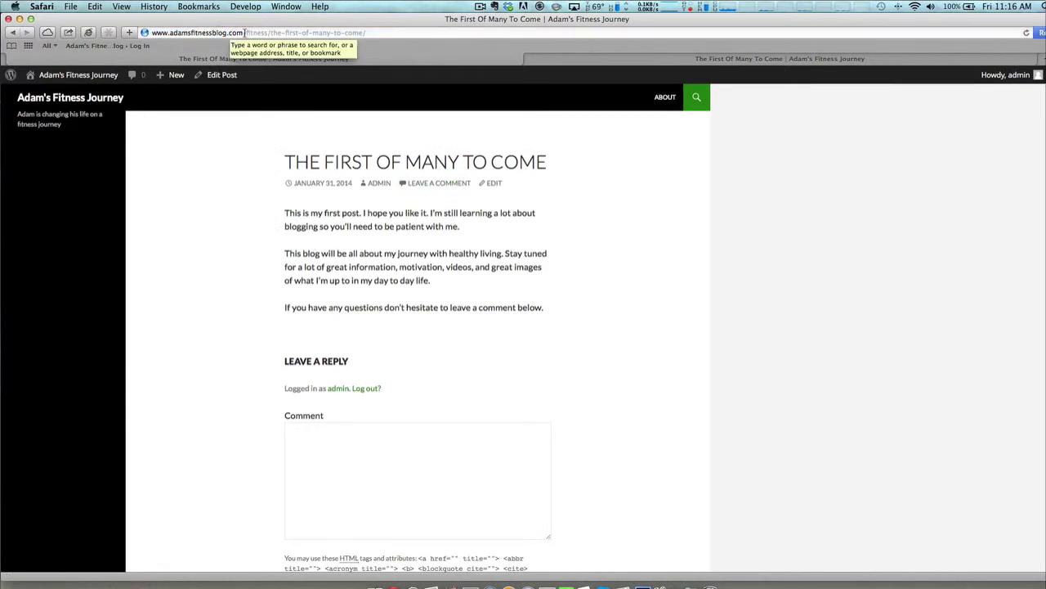
left_click_drag(243, 33, 270, 33)
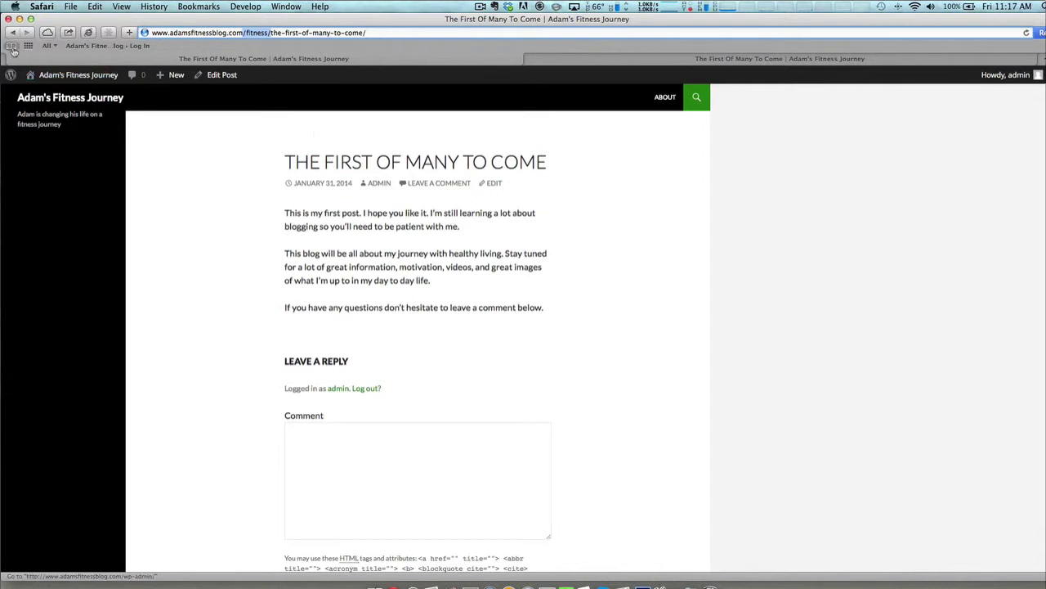
Return to the site's admin dashboard and open the management page for post tags.
left_click(59, 78)
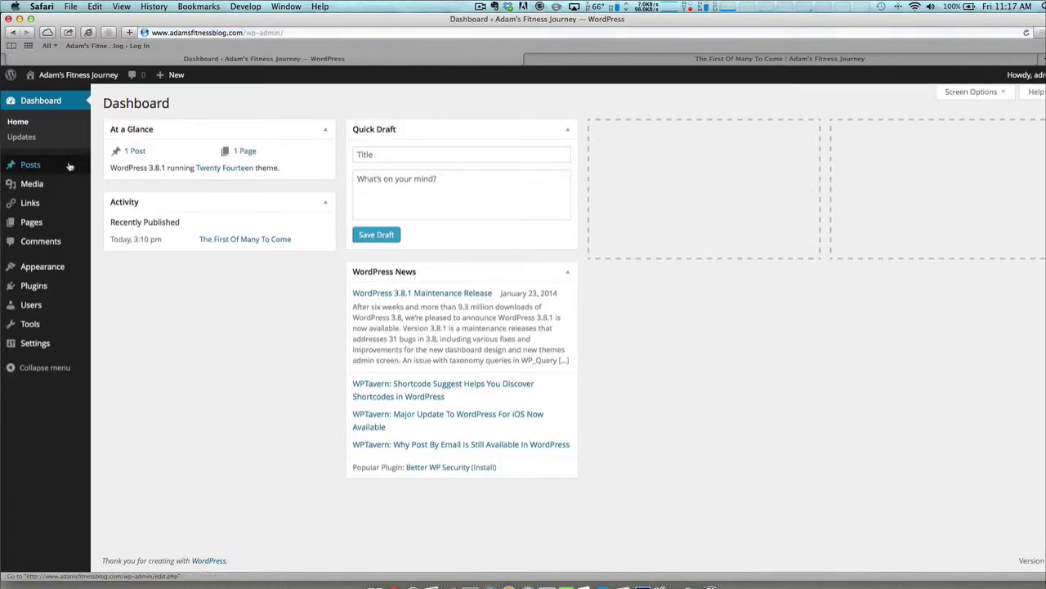
left_click(37, 169)
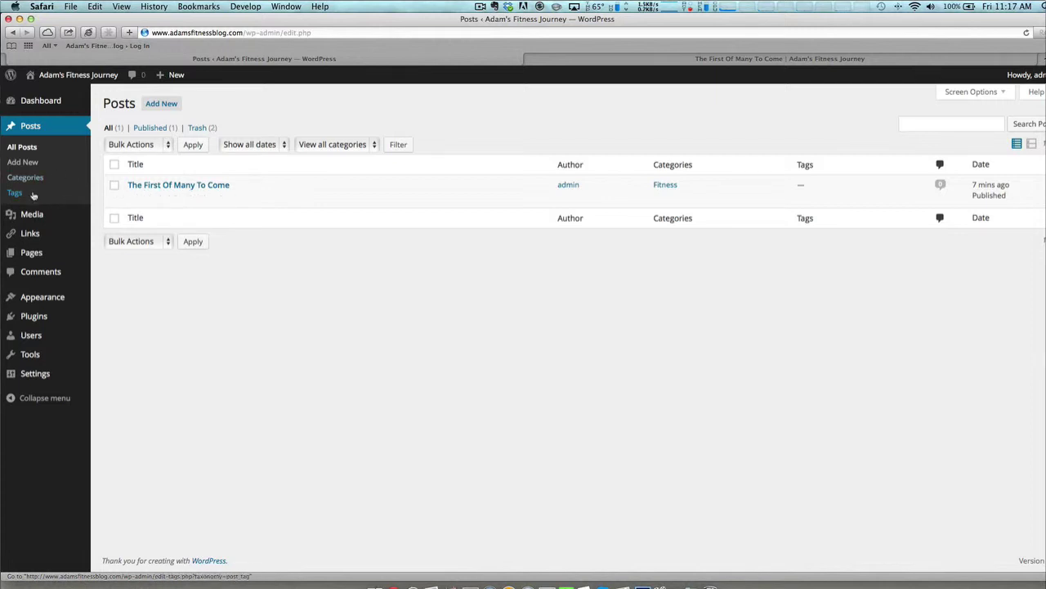
left_click(15, 192)
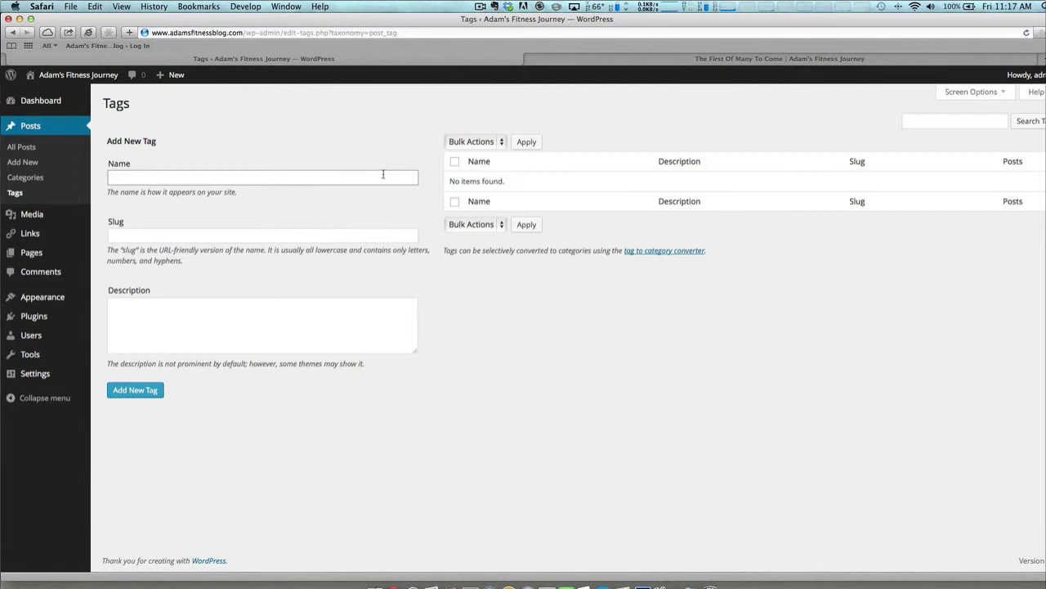
Add a new post tag named 10K Race with the slug 10krace.
type("10K Race")
left_click(327, 229)
type("10k")
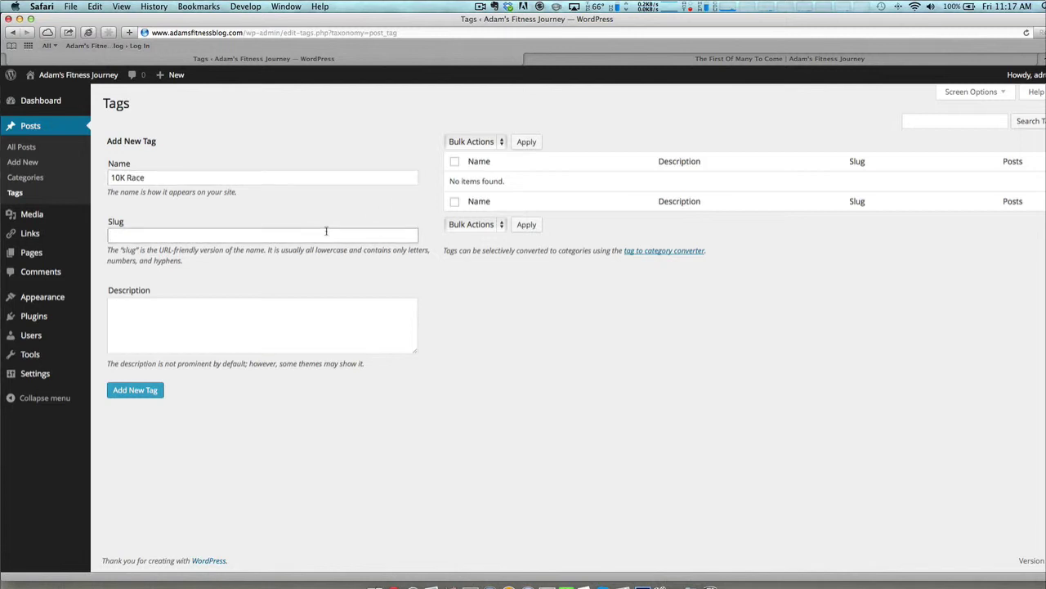
type("race")
left_click(151, 390)
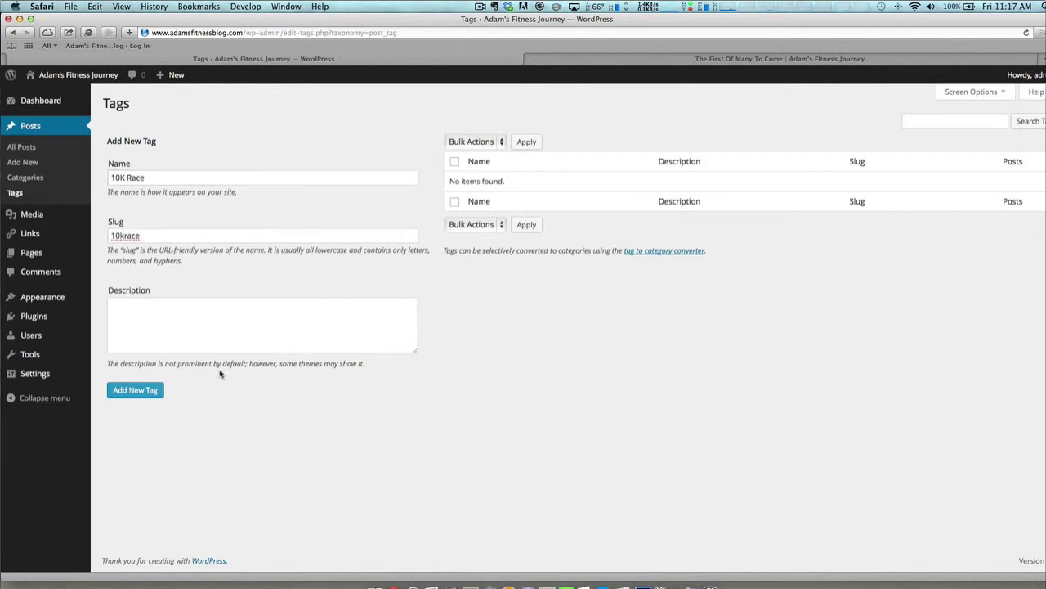
Add a second post tag named Marathon with the slug marathon.
type("Mara")
key("BackSpace")
key("BackSpace")
key("BackSpace")
key("BackSpace")
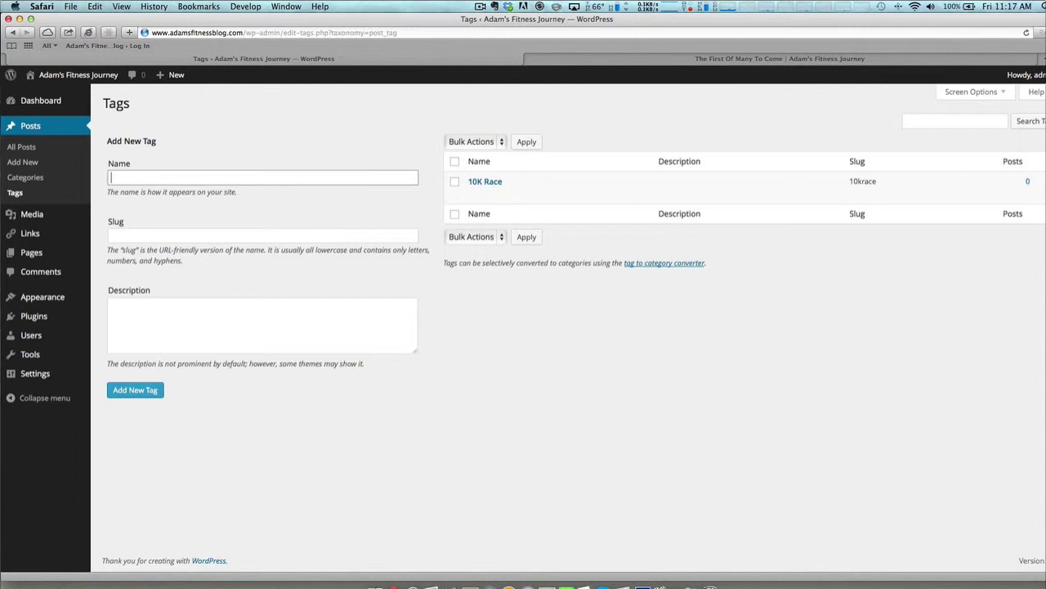
type("Marathon")
key("Tab")
type("marathon")
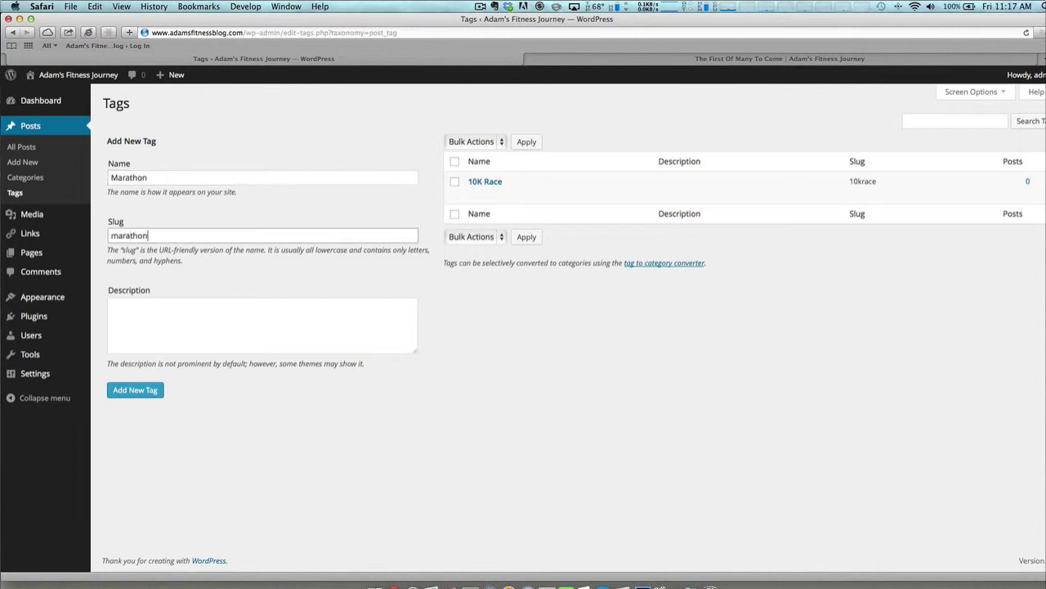
left_click(135, 389)
left_click(157, 179)
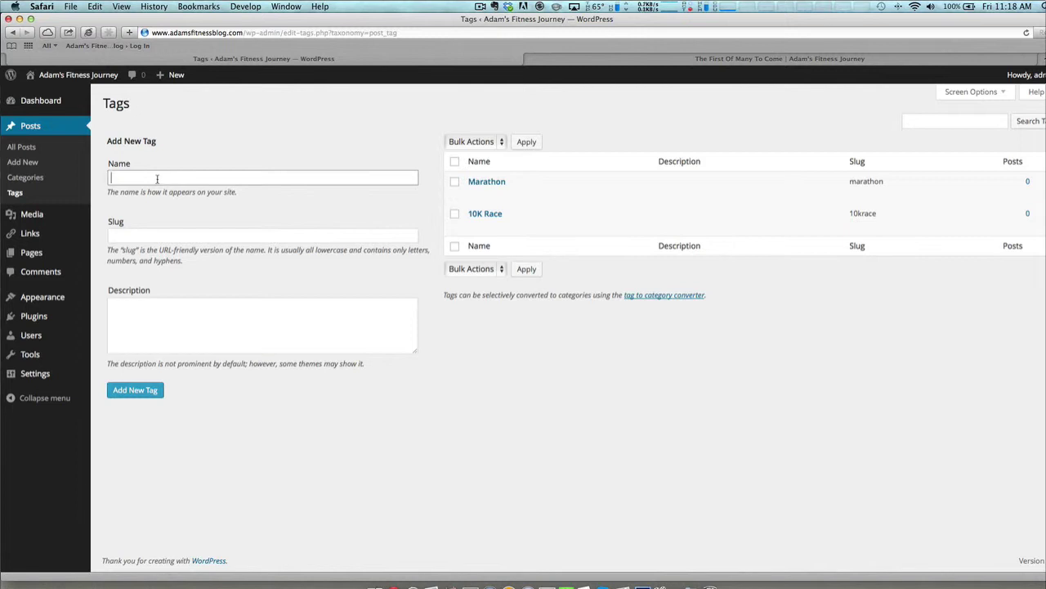
Open the post "The First Of Many To Come" for editing and go to its tag settings.
left_click(31, 127)
left_click(169, 183)
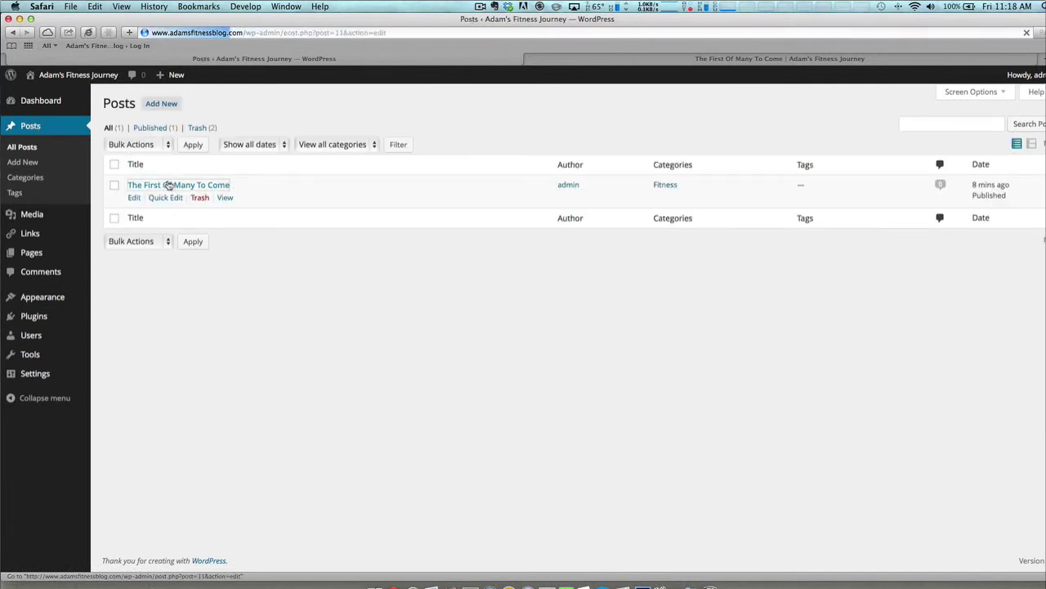
scroll(923, 309, "down", 5)
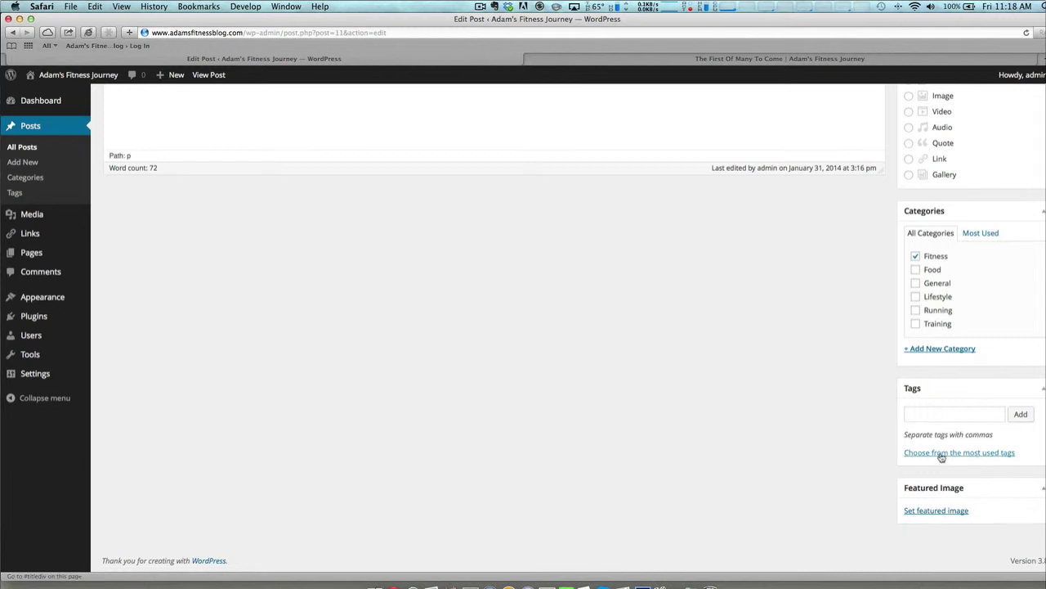
Add the tags "blogging" and "first post" to the post "The First Of Many To Come".
left_click(932, 414)
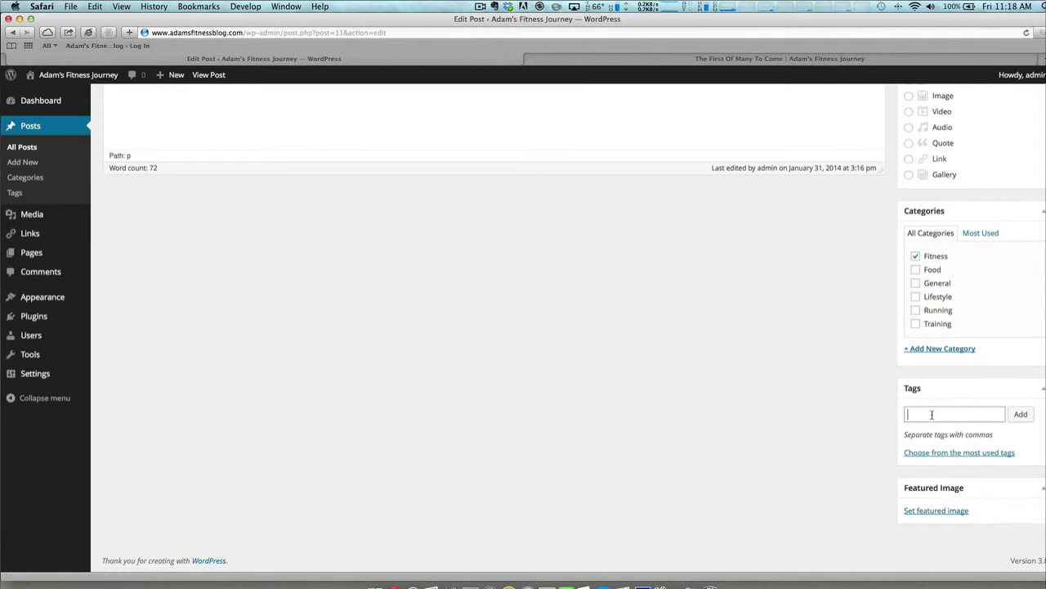
scroll(925, 415, "up", 5)
scroll(921, 429, "down", 5)
type("blogging,")
left_click(1027, 417)
type("first post")
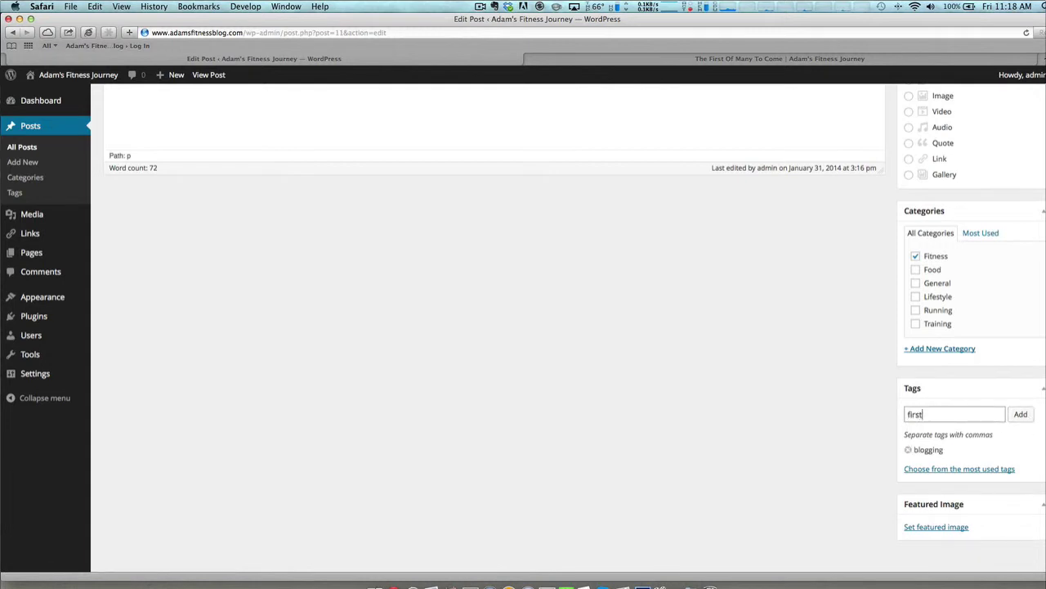
left_click(1021, 414)
Review the post's text and permalink against its selected category and its newly added tags.
scroll(940, 401, "up", 5)
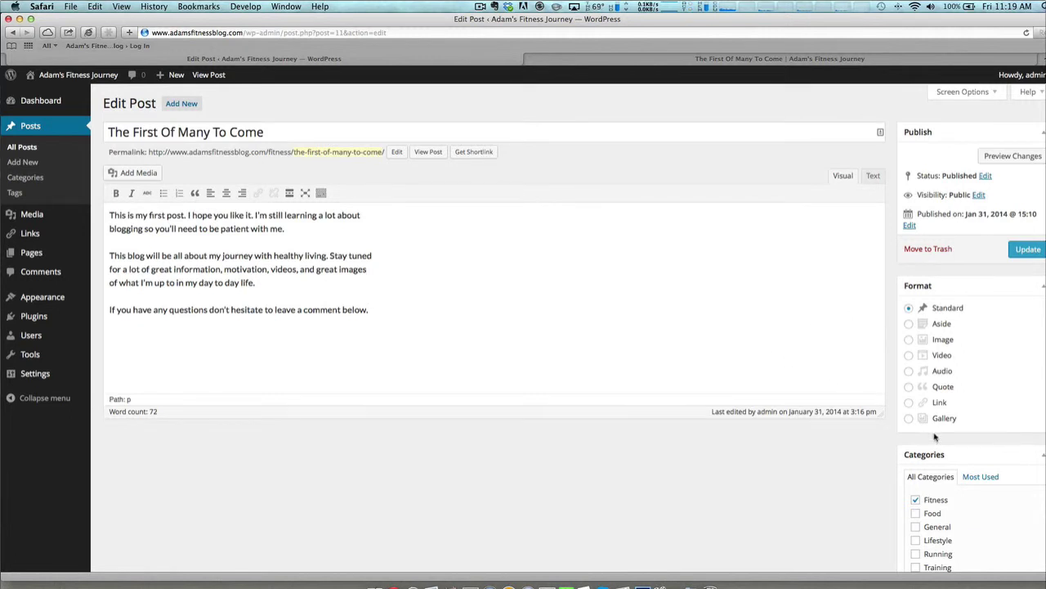
scroll(899, 441, "down", 5)
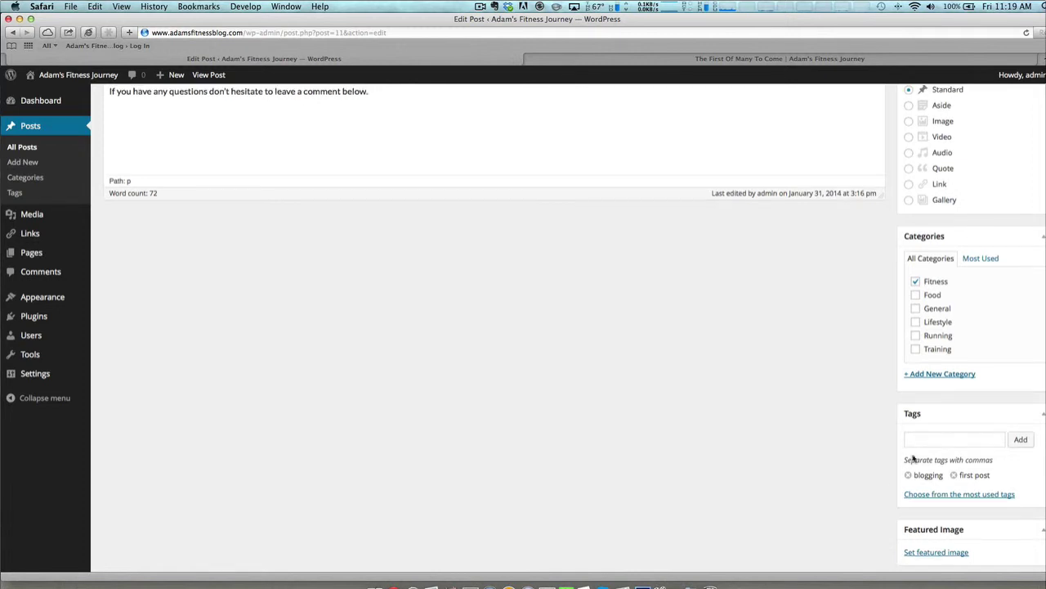
scroll(894, 461, "up", 1)
scroll(895, 464, "up", 5)
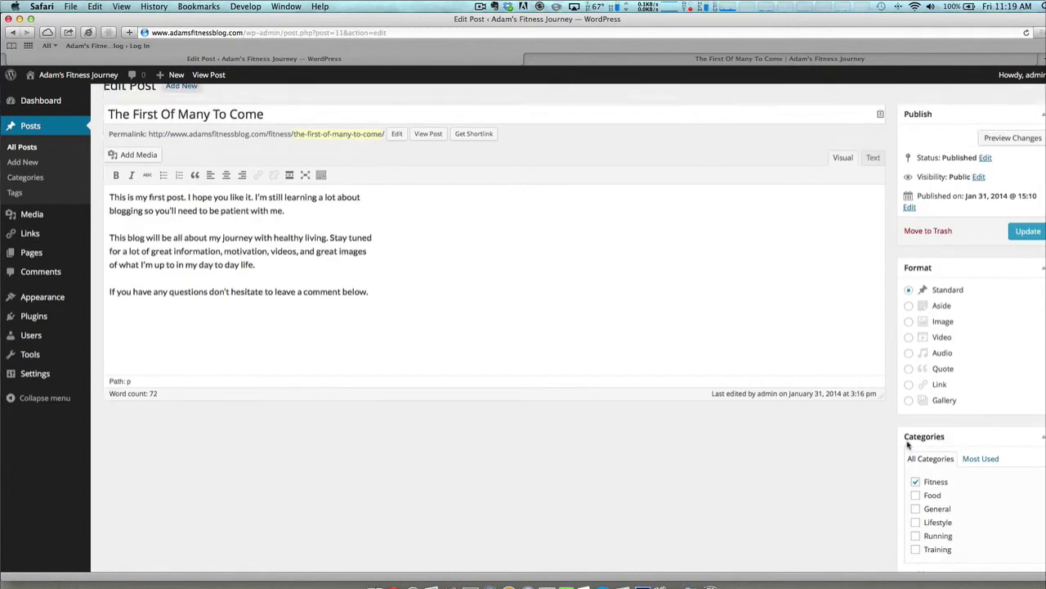
scroll(893, 450, "down", 7)
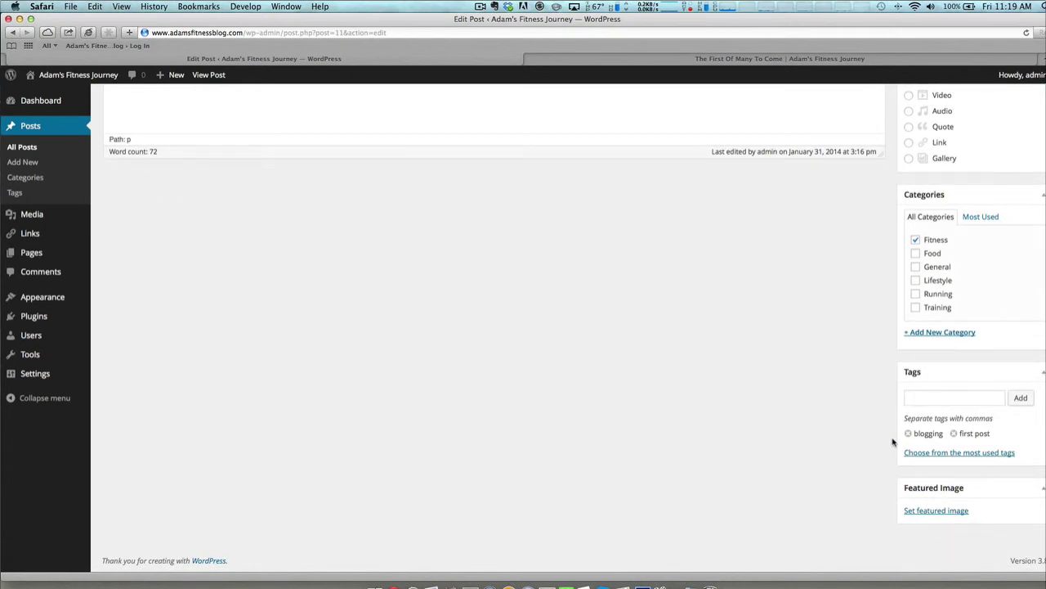
scroll(894, 433, "up", 5)
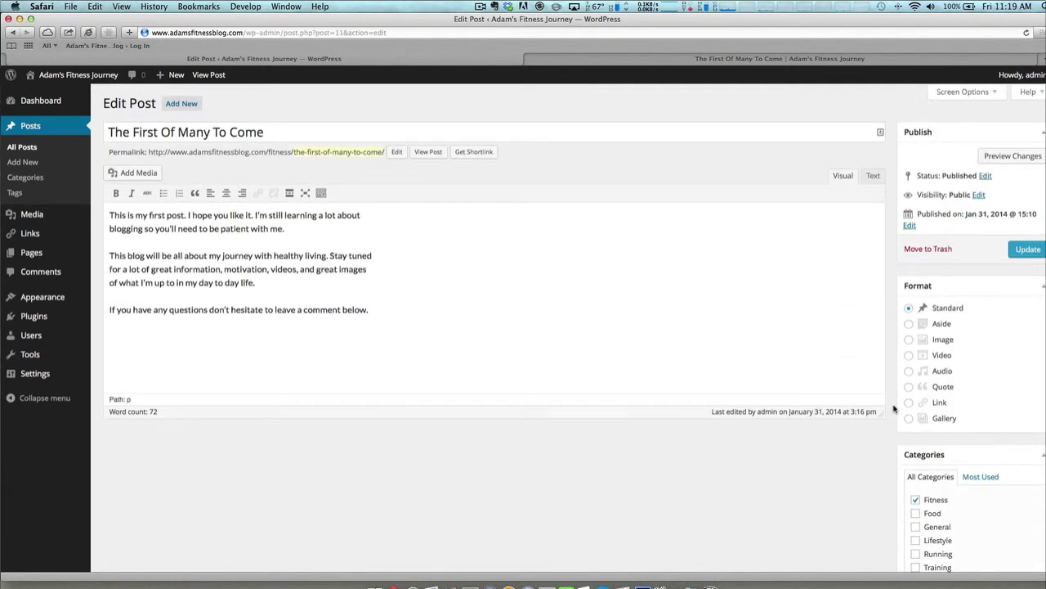
scroll(831, 482, "down", 5)
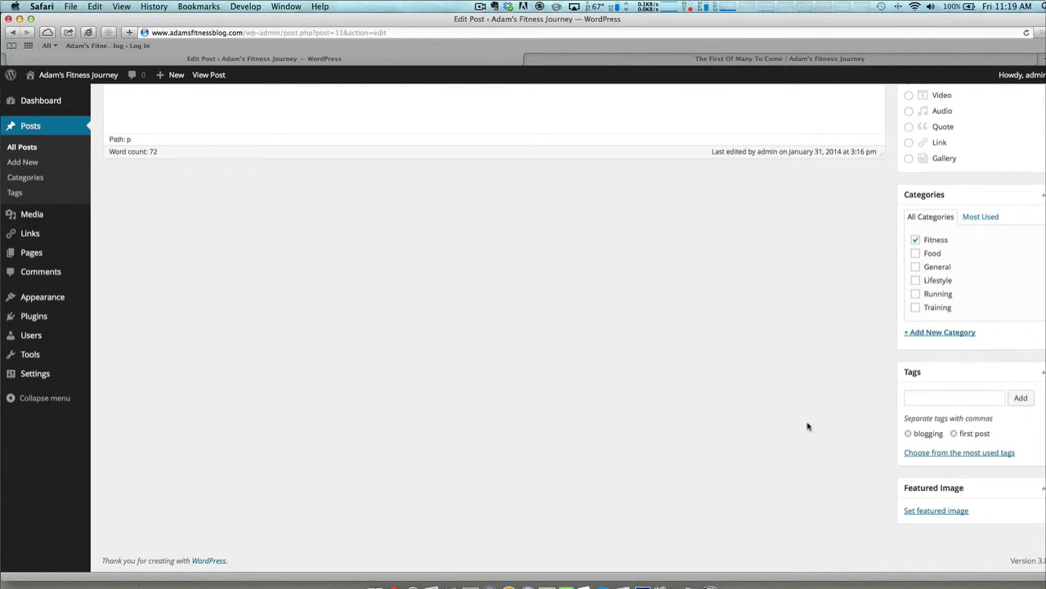
scroll(825, 433, "up", 5)
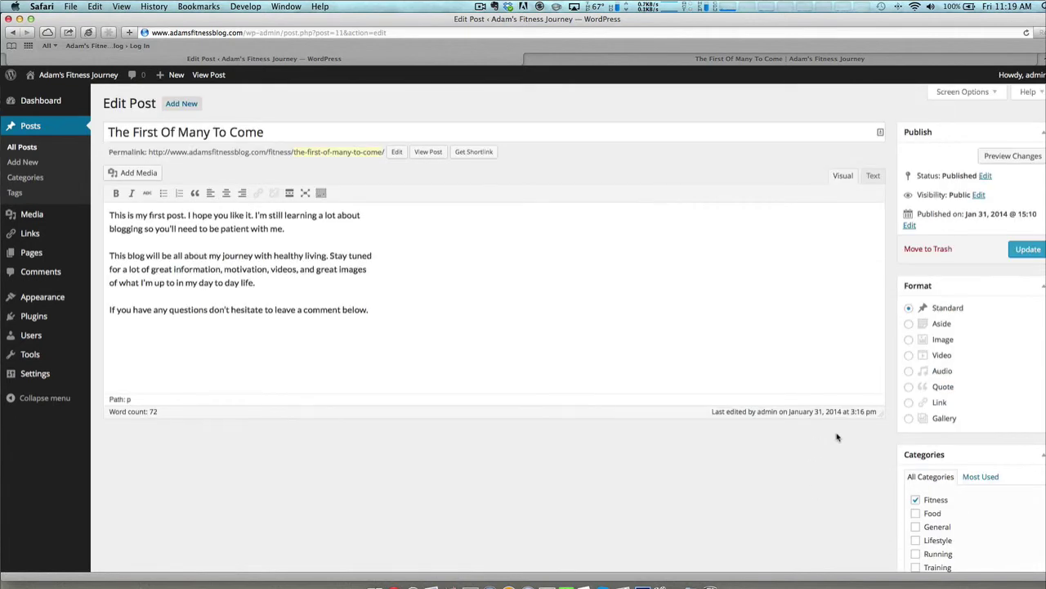
scroll(837, 437, "down", 5)
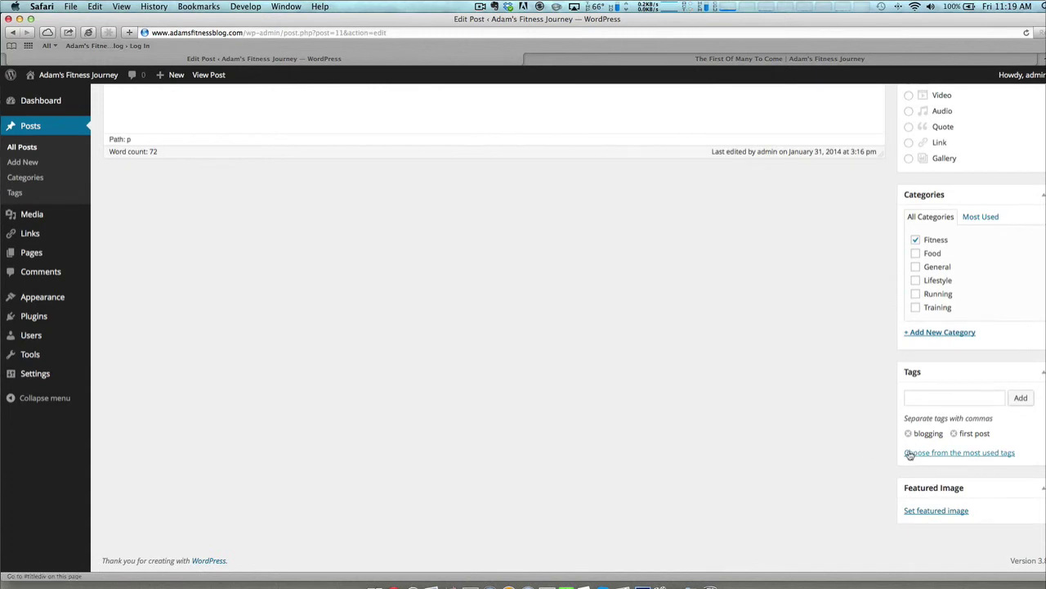
scroll(851, 451, "up", 2)
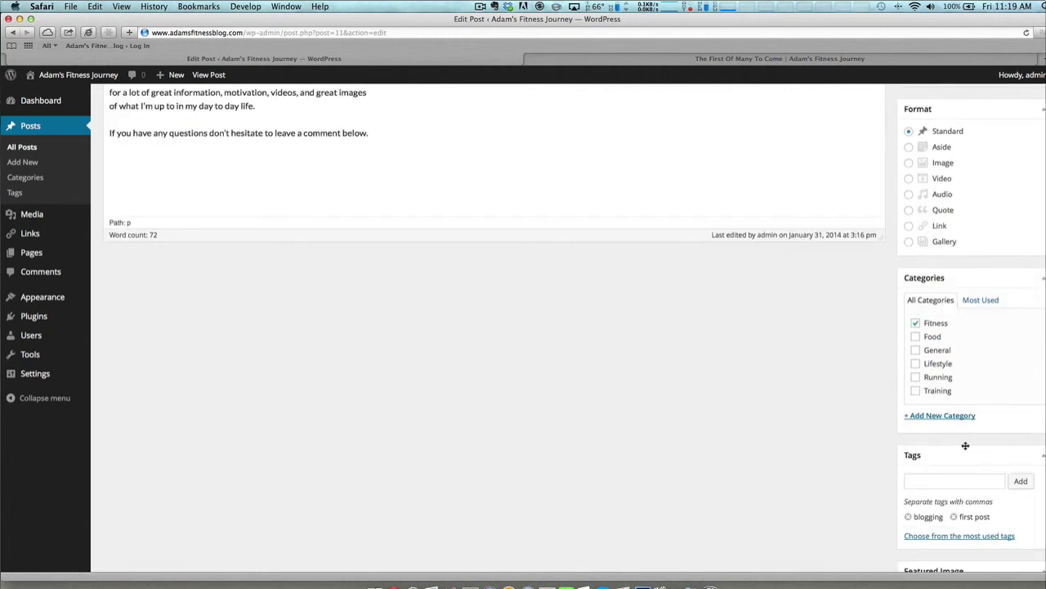
scroll(941, 458, "up", 3)
scroll(977, 470, "up", 1)
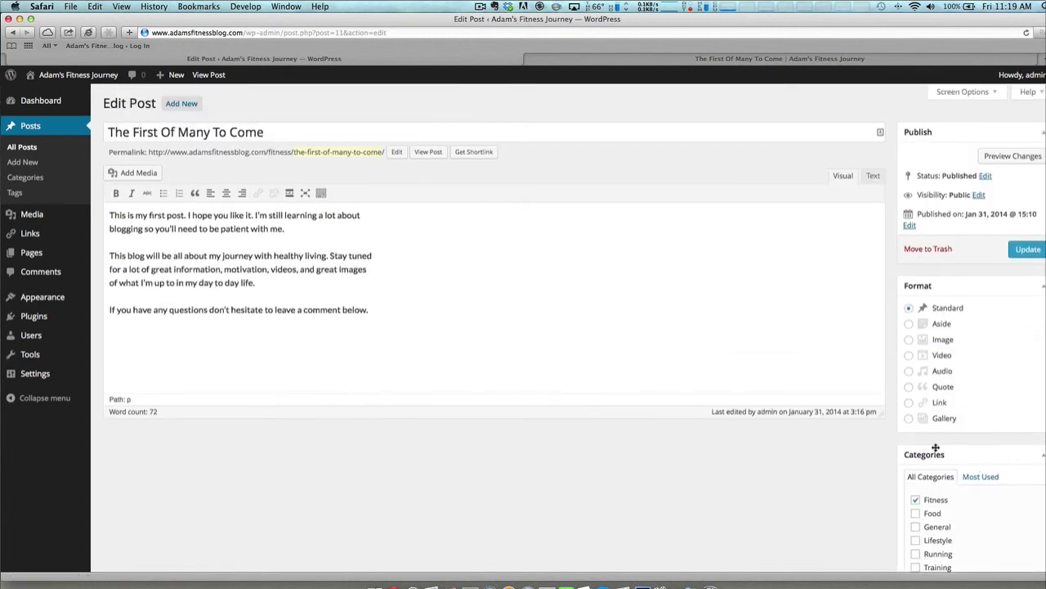